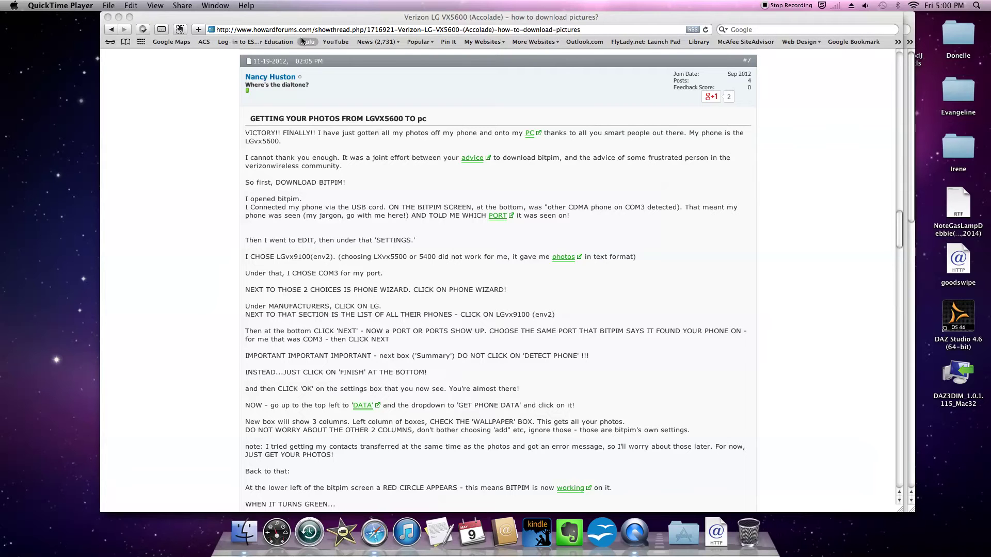
- Google 'lg vx5600 how to download pictures' from Safari's search field
click(766, 29)
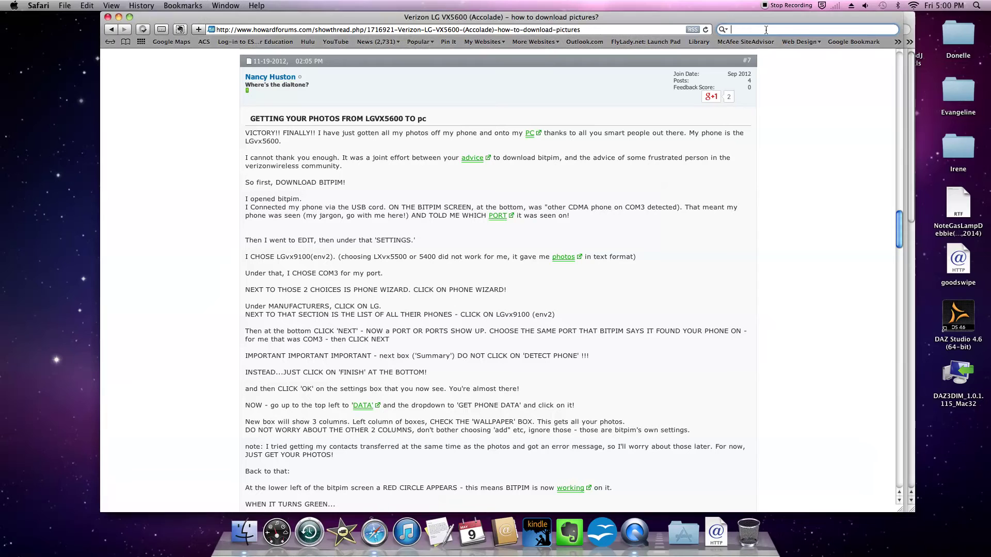
text(l)
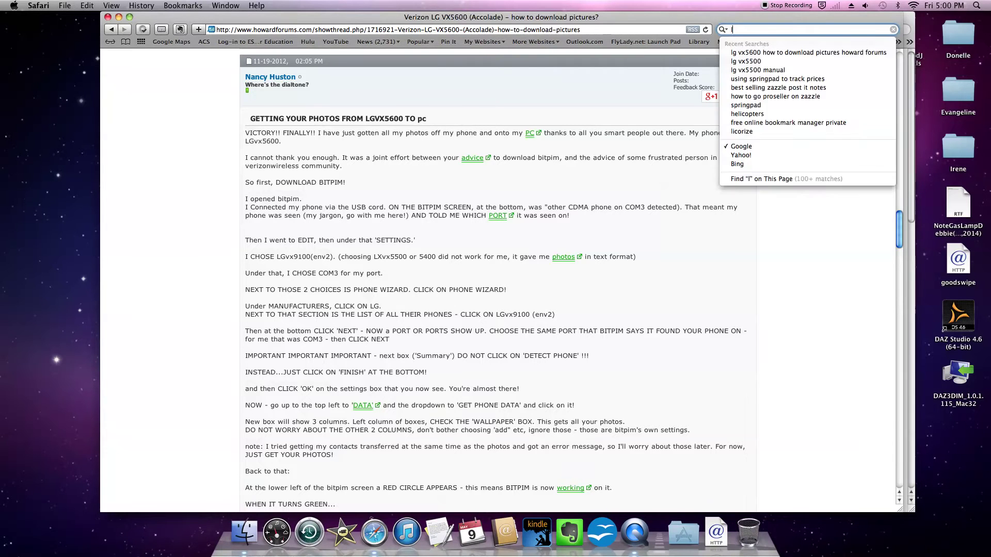
text(g vx5)
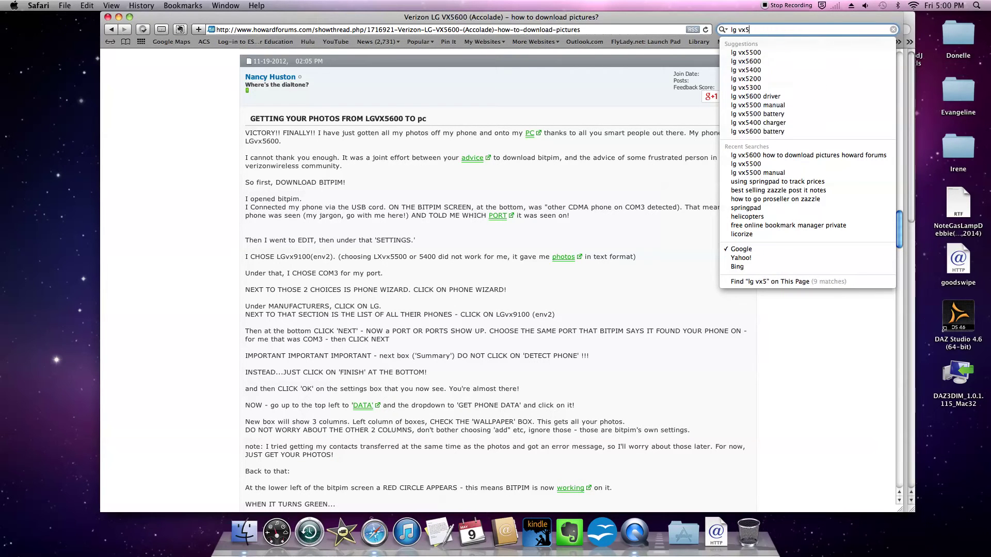
text(600 ho)
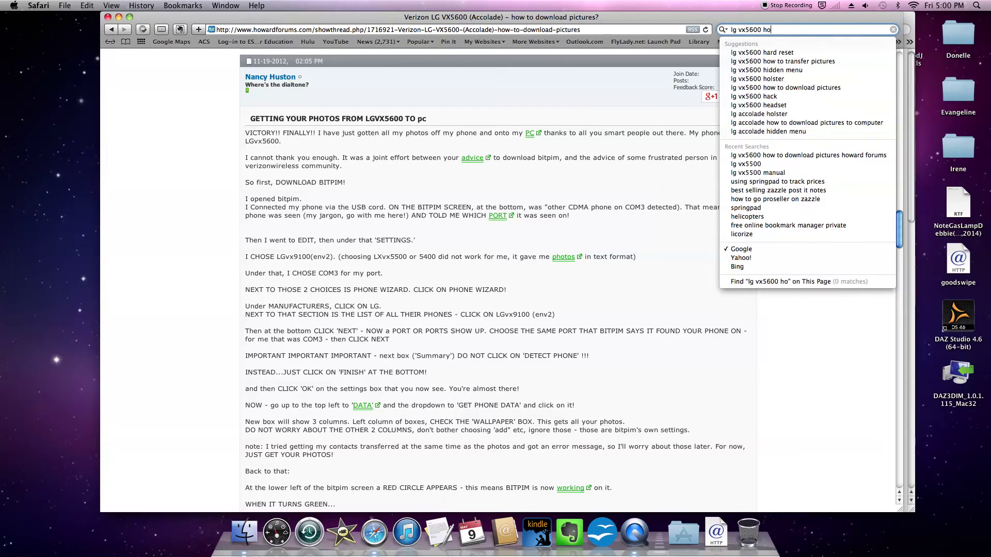
text(w to down)
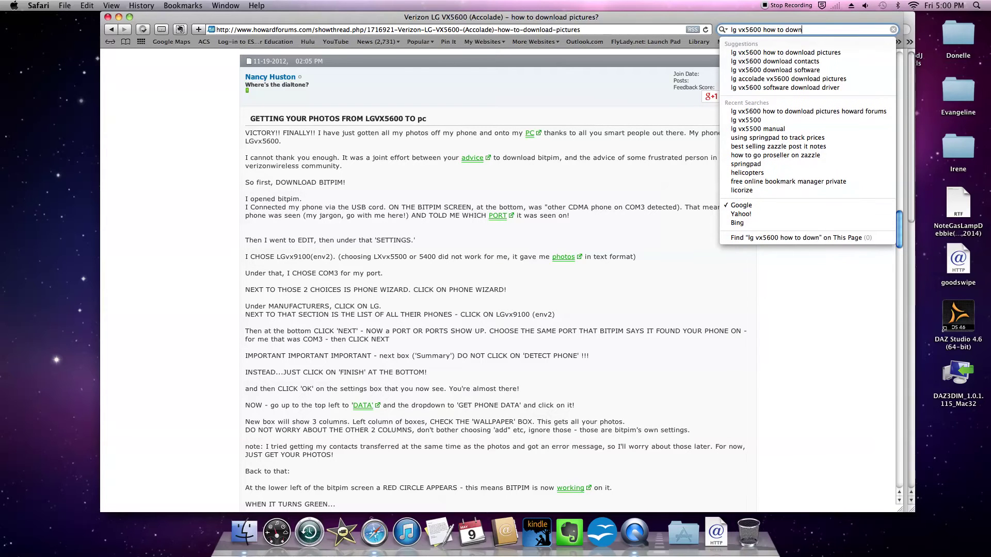
text(load pictures)
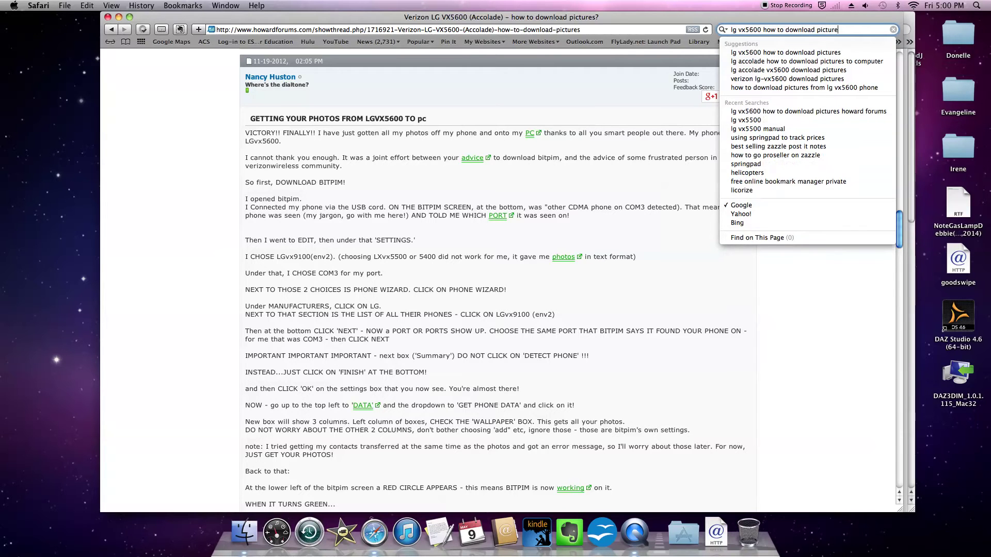
key(Return)
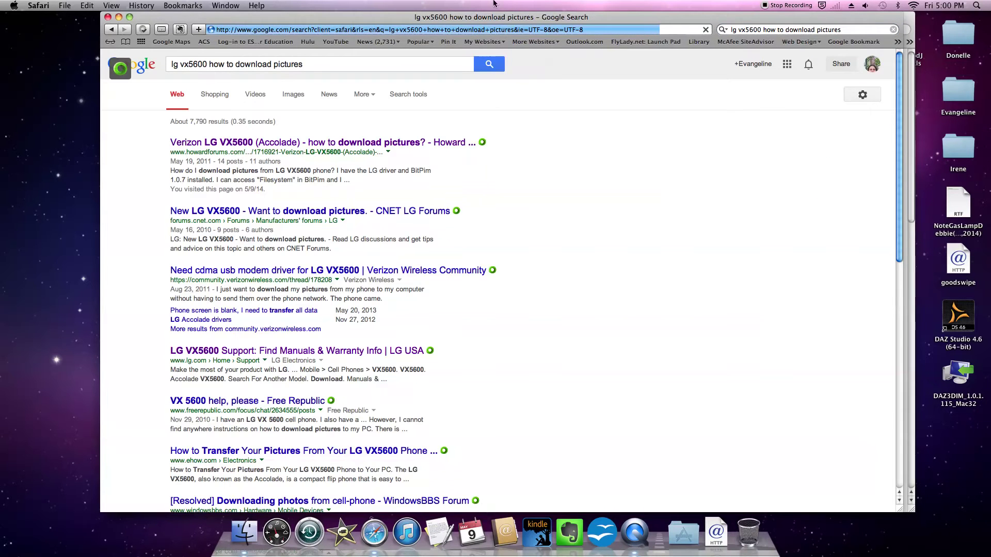
- Open the first Howard Forums VX5600 thread and scroll through its posts
click(416, 144)
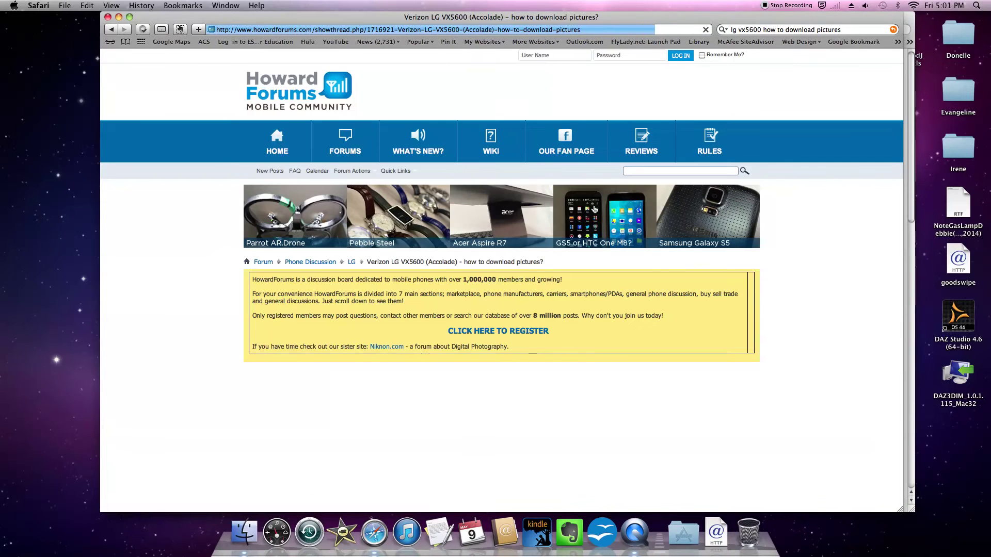
scroll(802, 286, down, 5)
scroll(802, 283, down, 10)
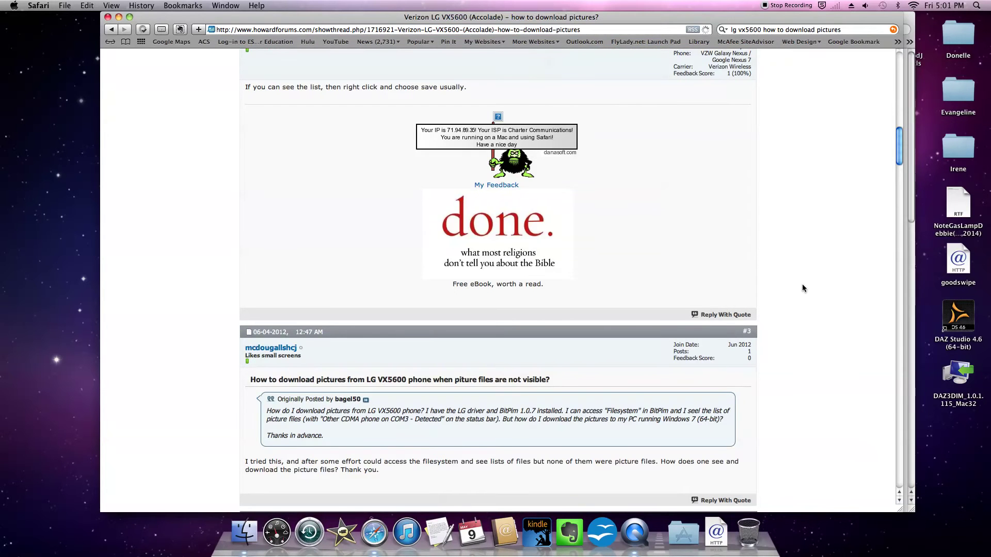
scroll(802, 284, down, 15)
scroll(802, 285, down, 10)
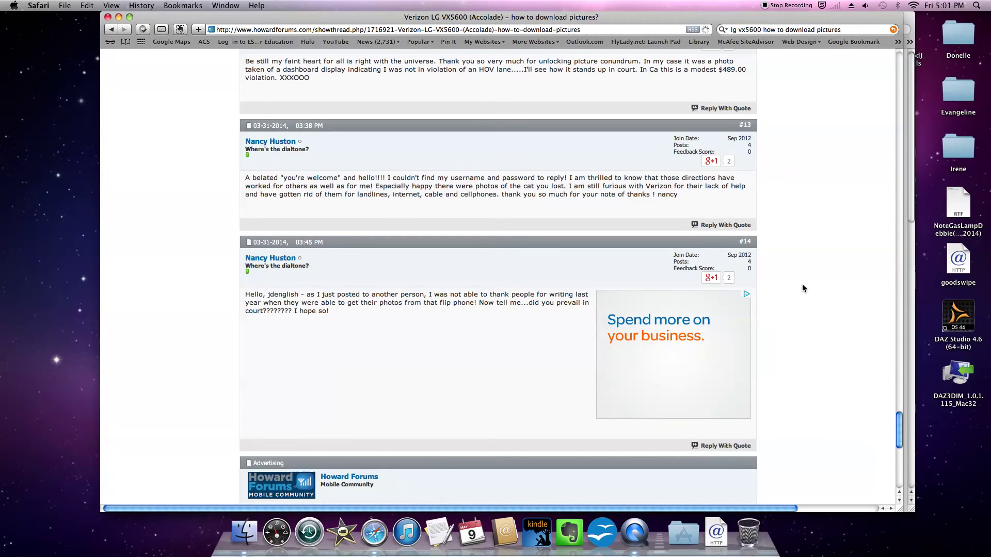
scroll(802, 287, down, 10)
scroll(802, 284, up, 10)
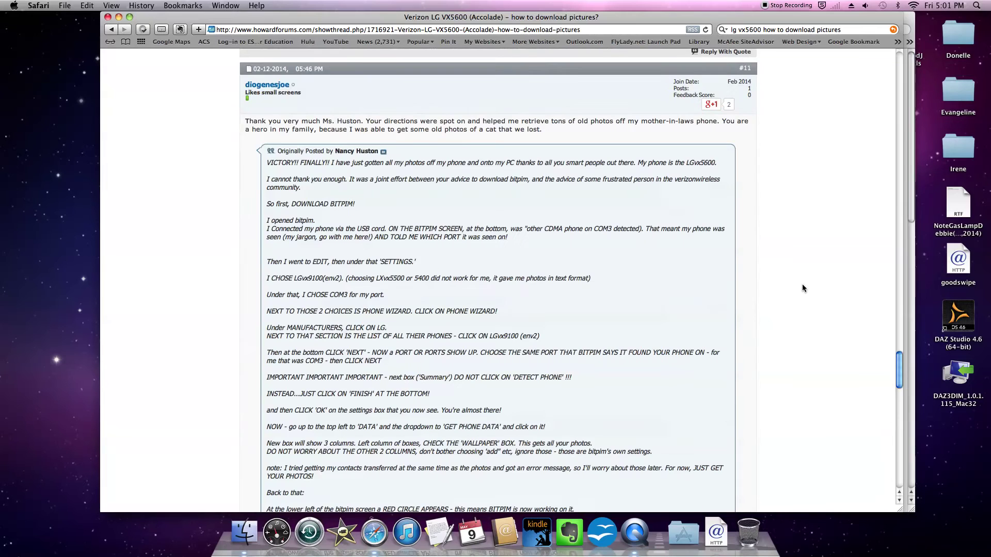
scroll(802, 288, up, 10)
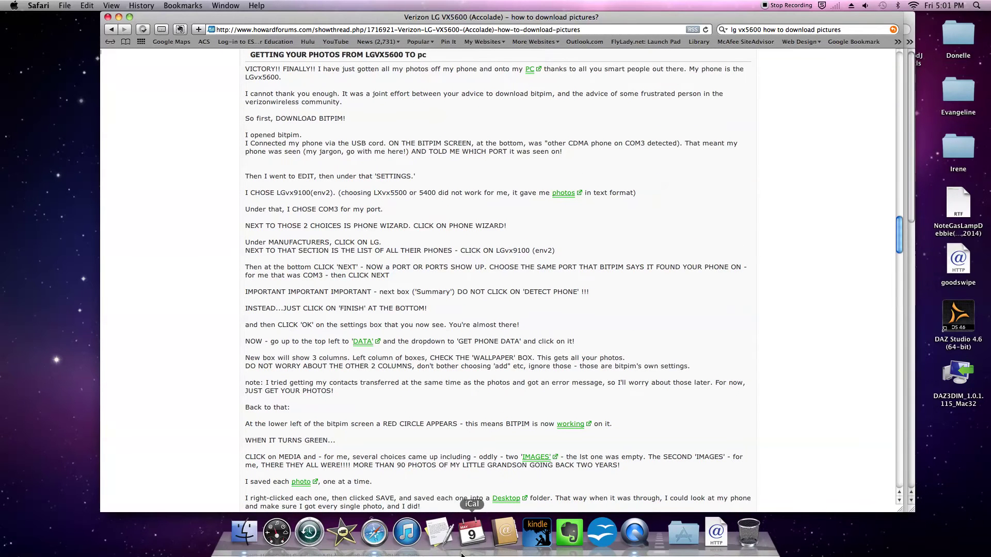
- Dismiss the Java ad and return to the 'GETTING YOUR PHOTOS FROM LGVX5600 TO pc' post
mouse_move(363, 342)
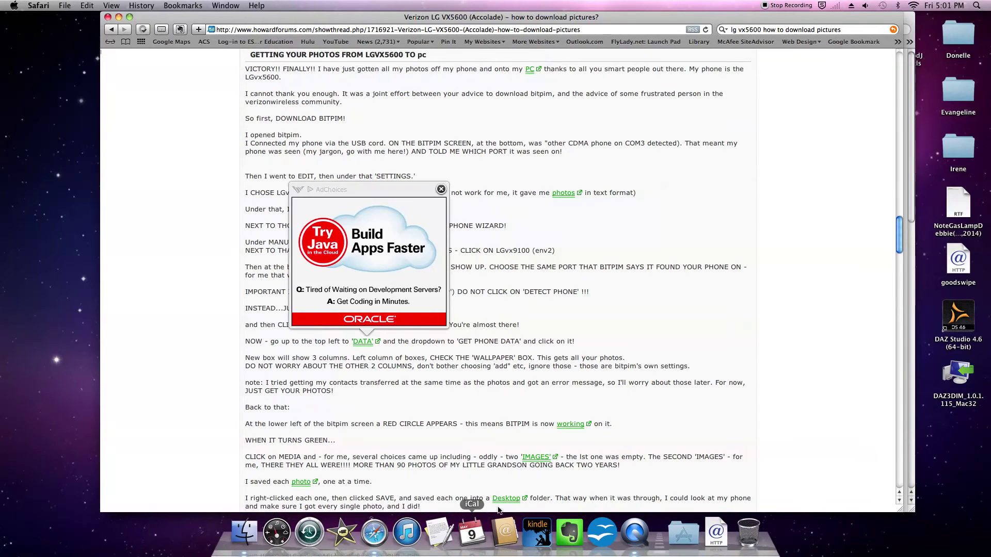
click(441, 189)
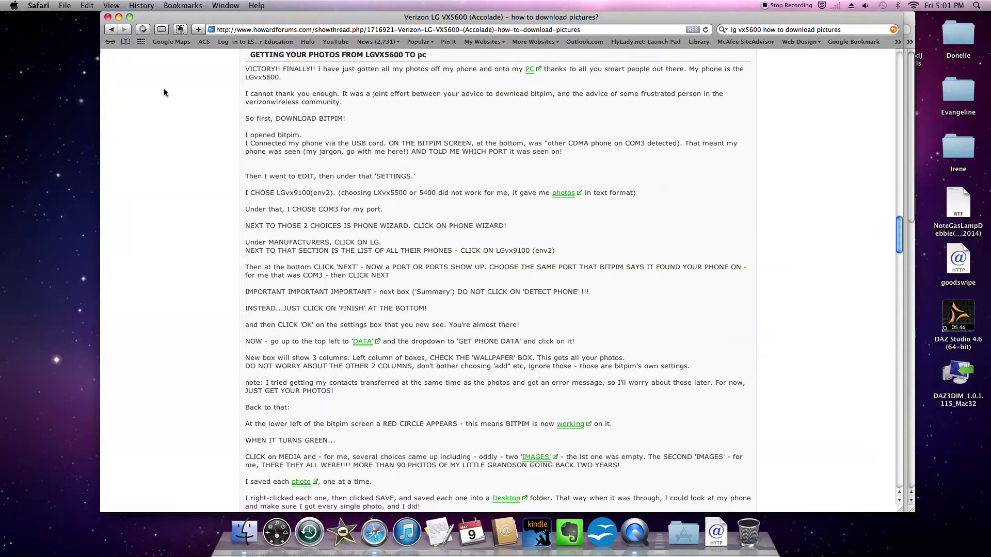
scroll(286, 101, up, 2)
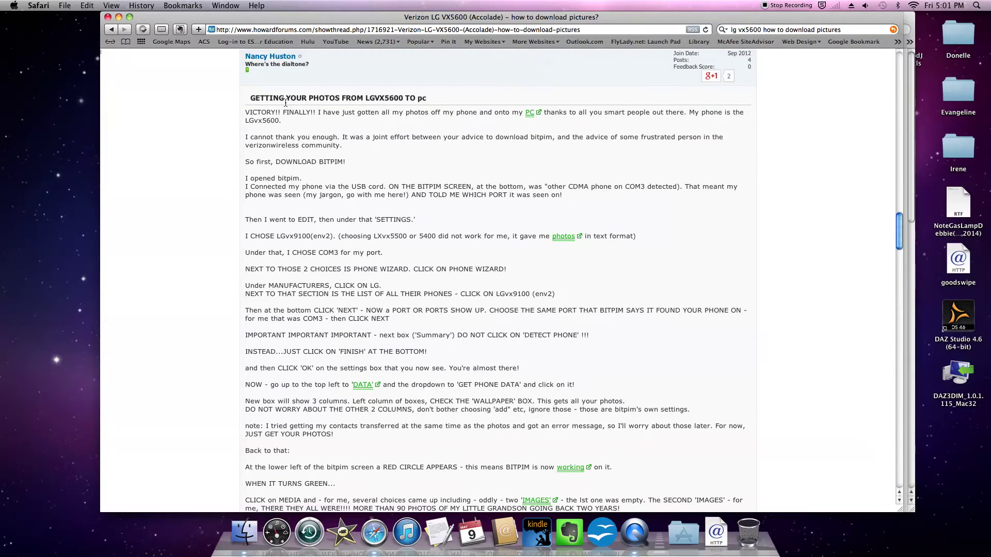
- Go to the BitPim homepage in a new Safari tab
click(69, 6)
click(77, 27)
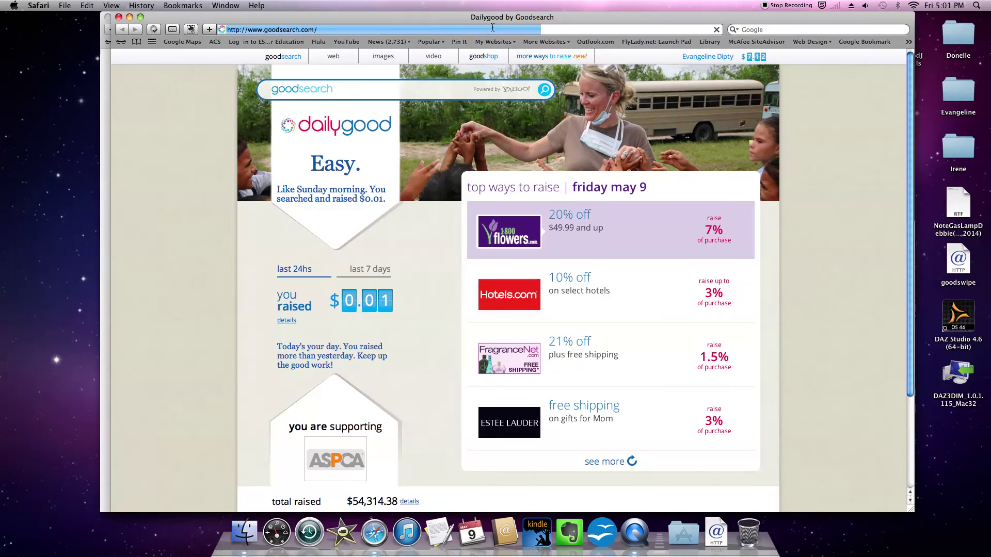
click(319, 27)
text(bi)
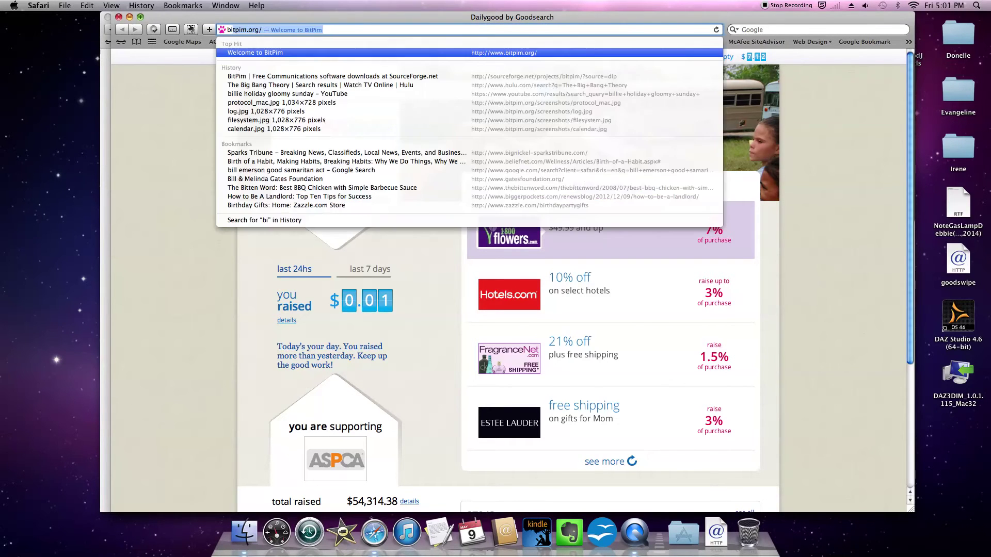
text(tpim.or)
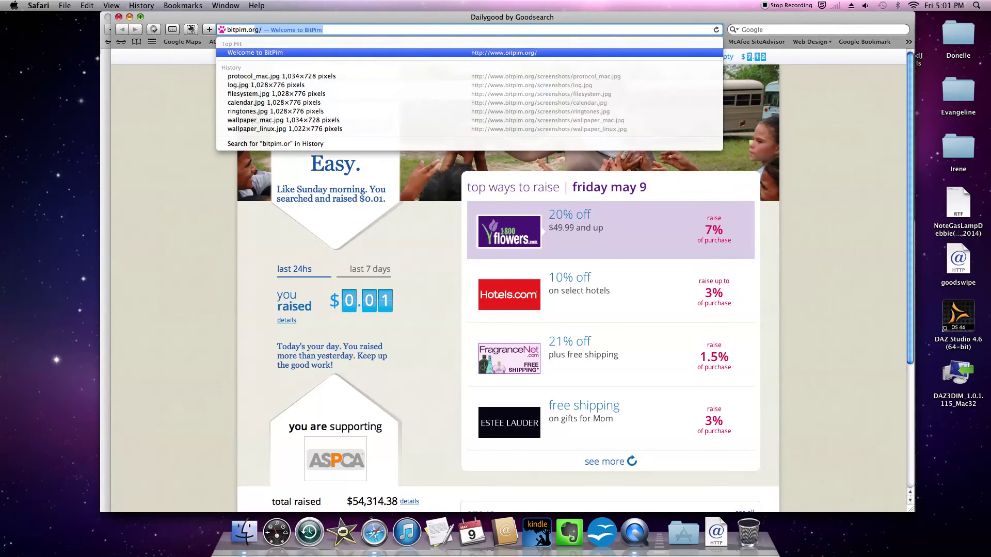
key(Return)
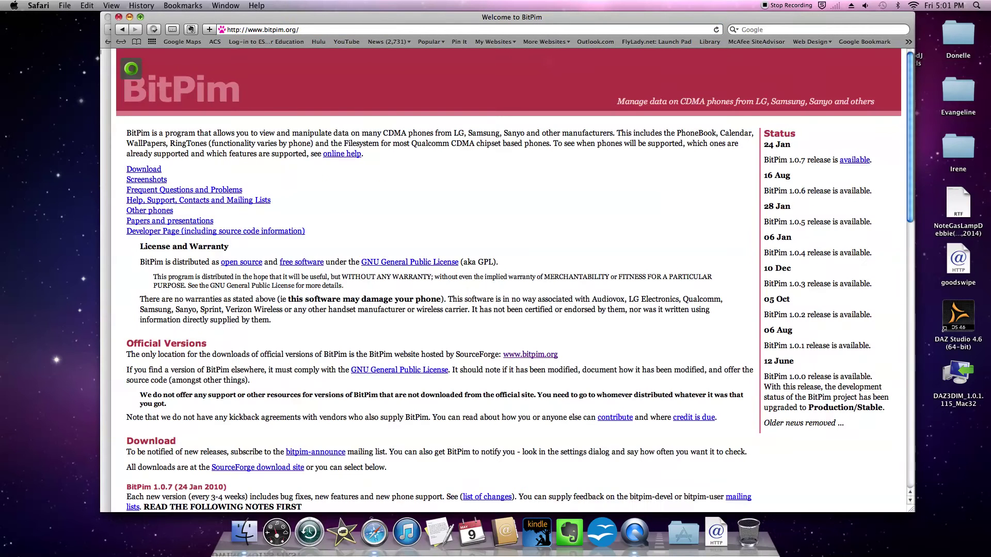
- Start downloading the Mac OS X version of BitPim
scroll(432, 187, down, 10)
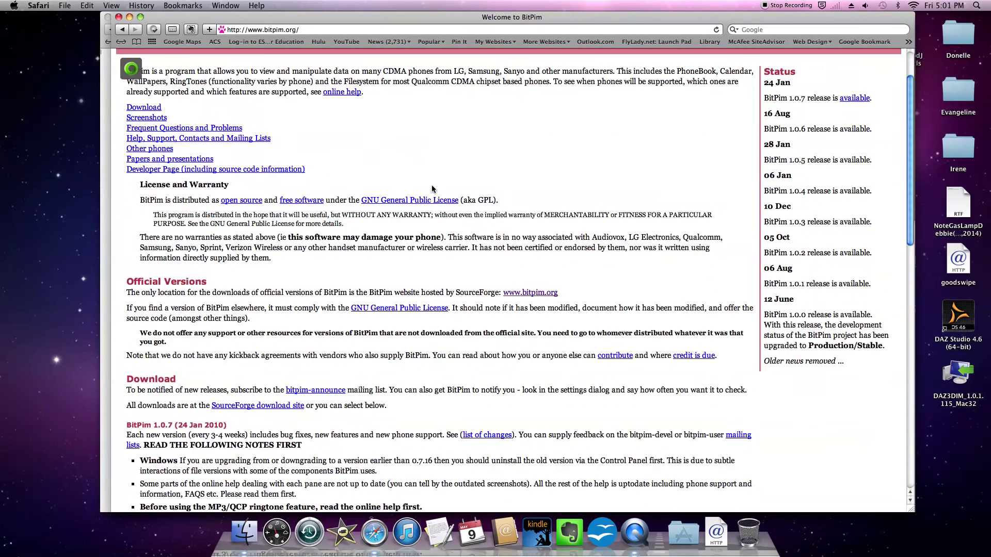
scroll(432, 189, down, 3)
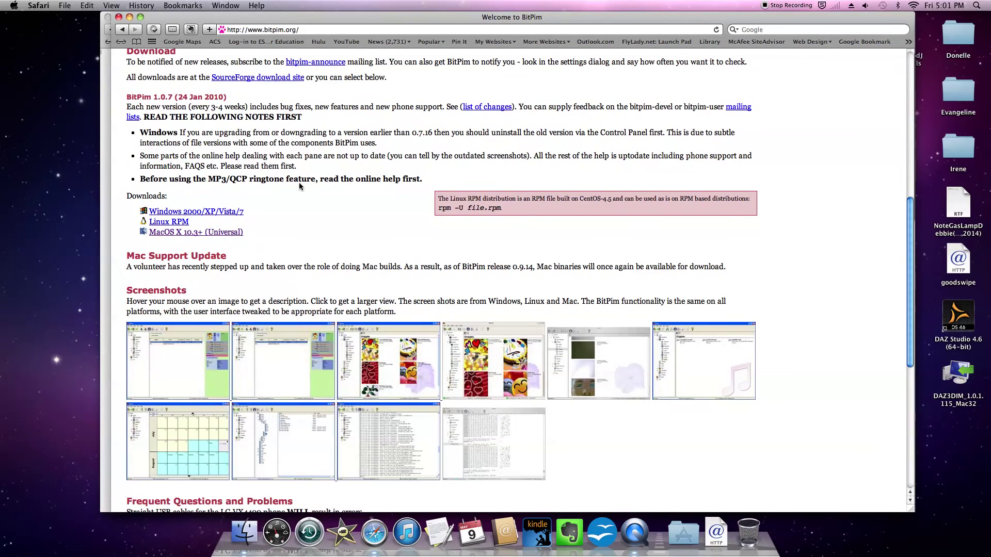
click(166, 232)
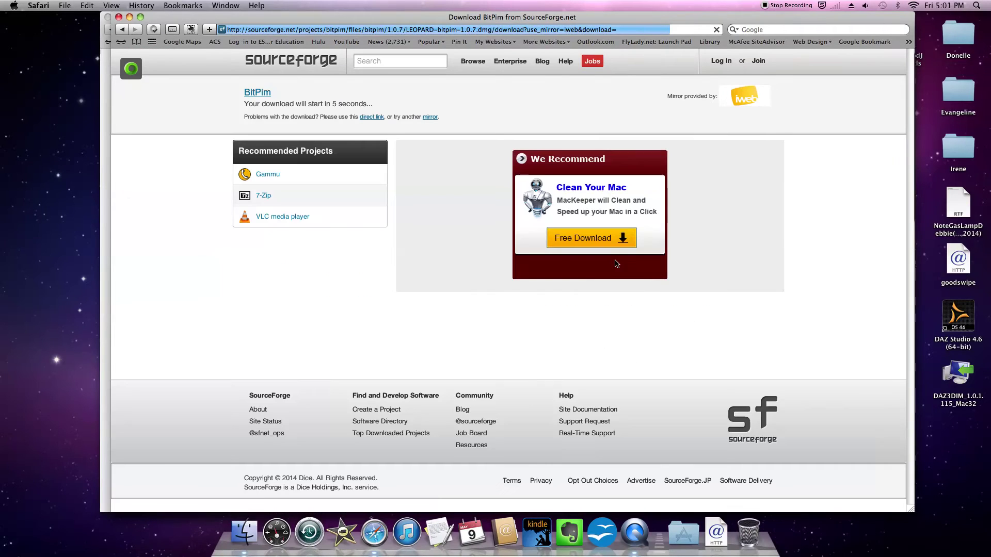
- Bring the SourceForge download page forward and stop the BitPim disk image download
key(F9)
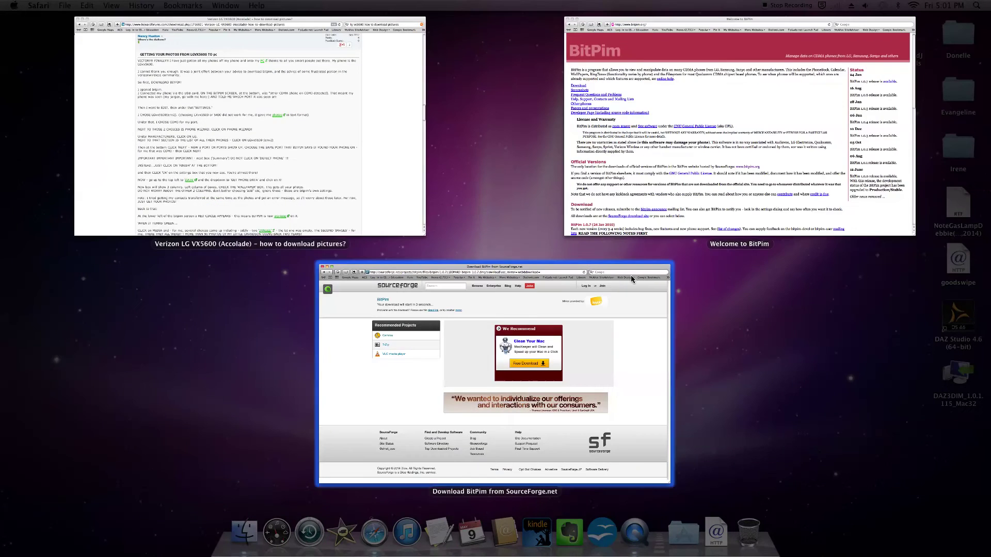
click(529, 286)
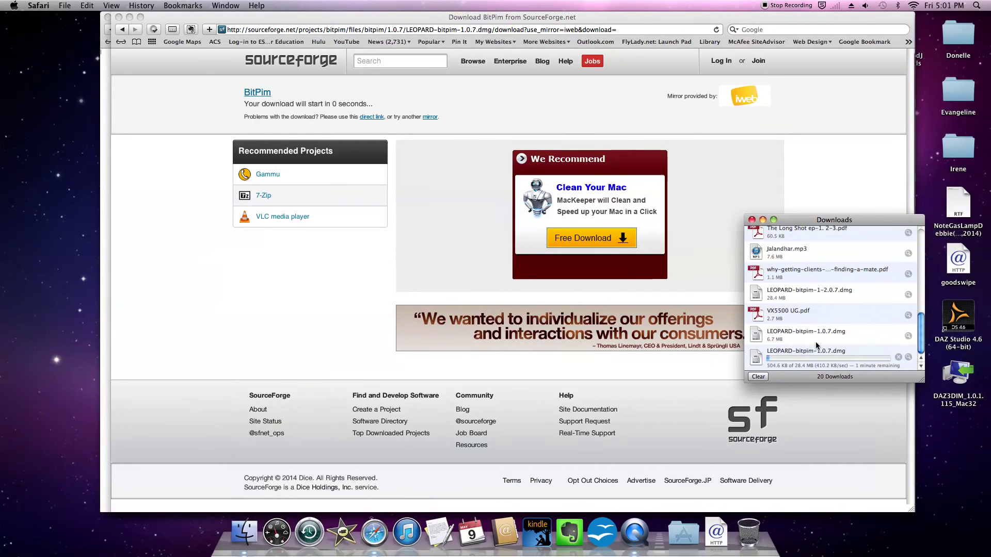
click(899, 356)
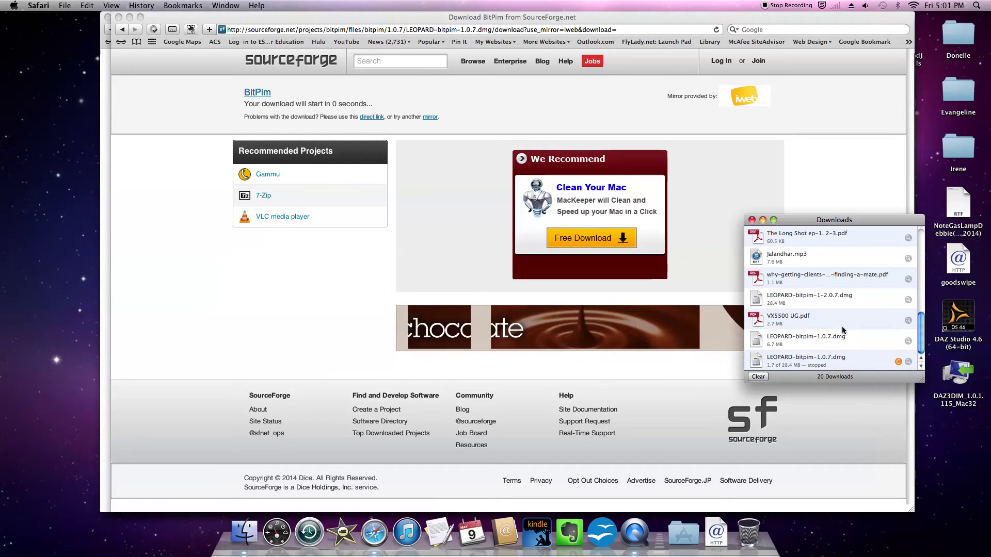
- Open the BitPim disk image, launch BitPim past the Internet warning, and accept phone detection
click(818, 299)
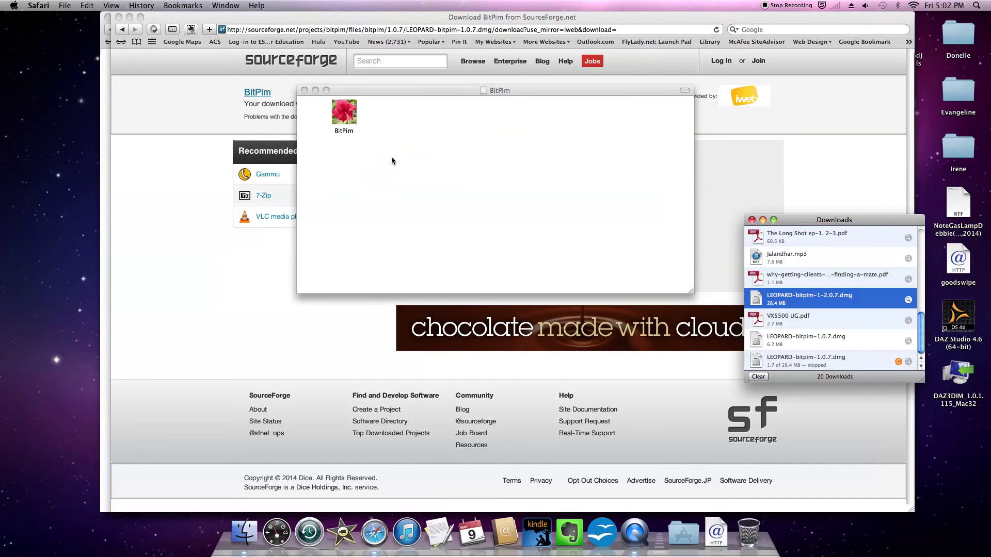
double_click(342, 111)
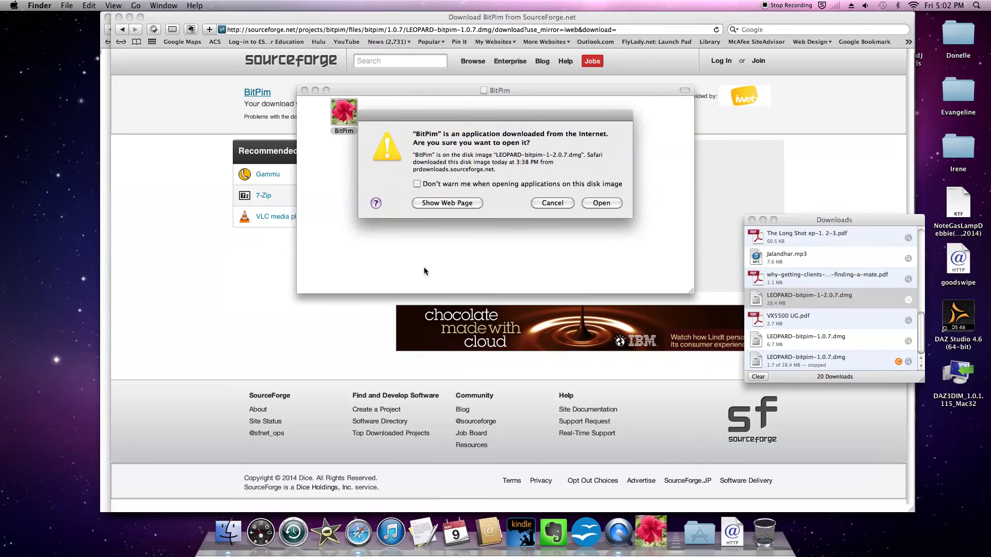
click(601, 206)
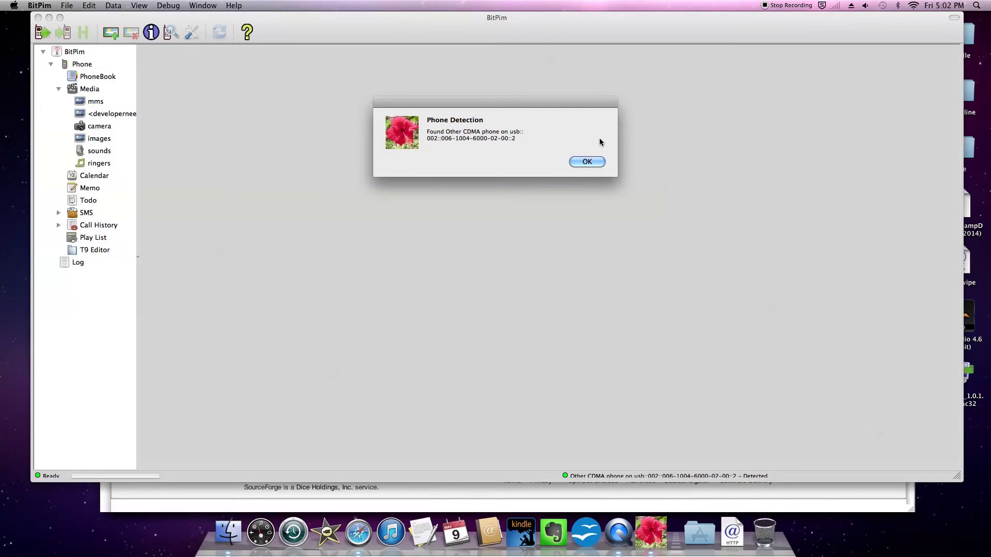
click(588, 162)
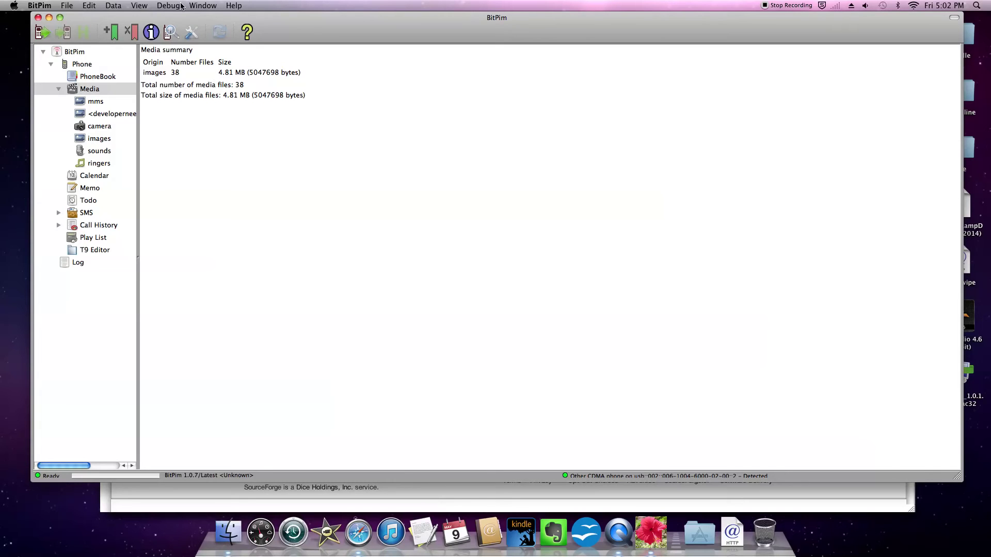
- In BitPim Settings, choose LG-VX9100 (enV 2) from the Phone Type list
click(192, 34)
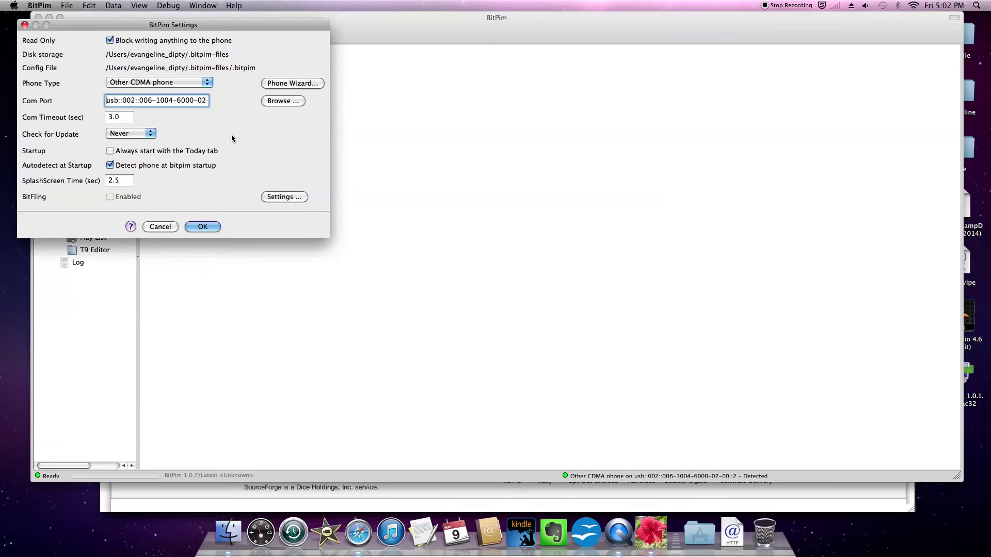
click(206, 84)
scroll(139, 175, down, 2)
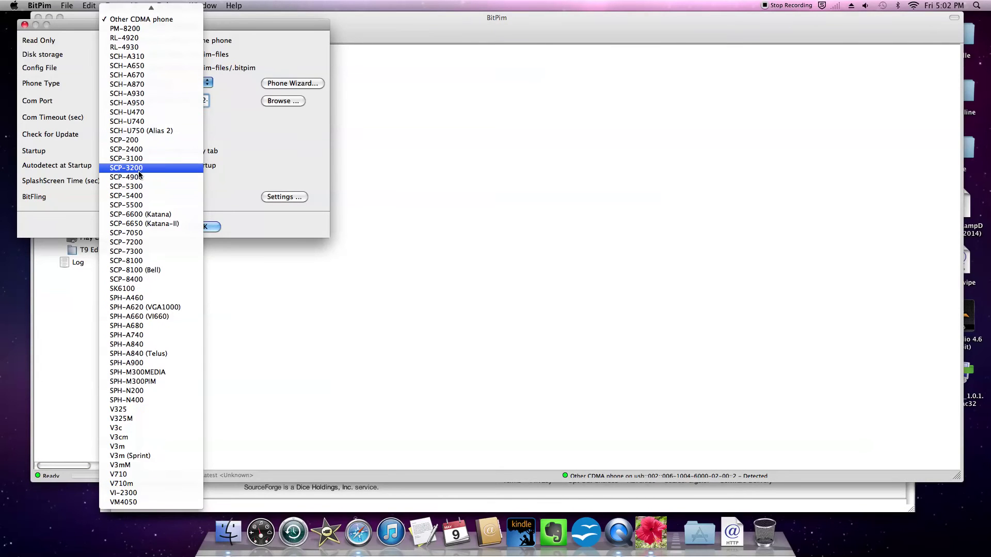
scroll(140, 176, up, 10)
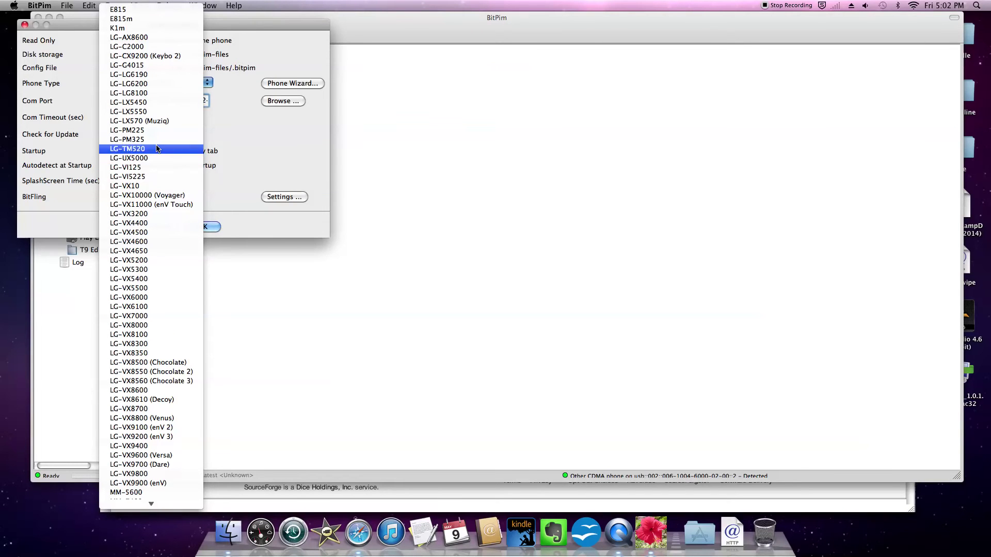
scroll(155, 299, down, 7)
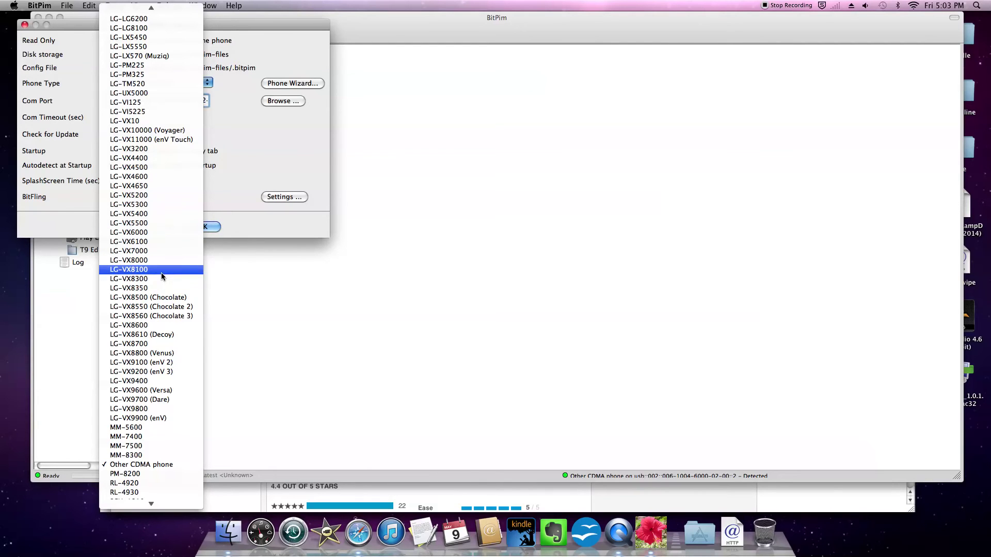
click(141, 363)
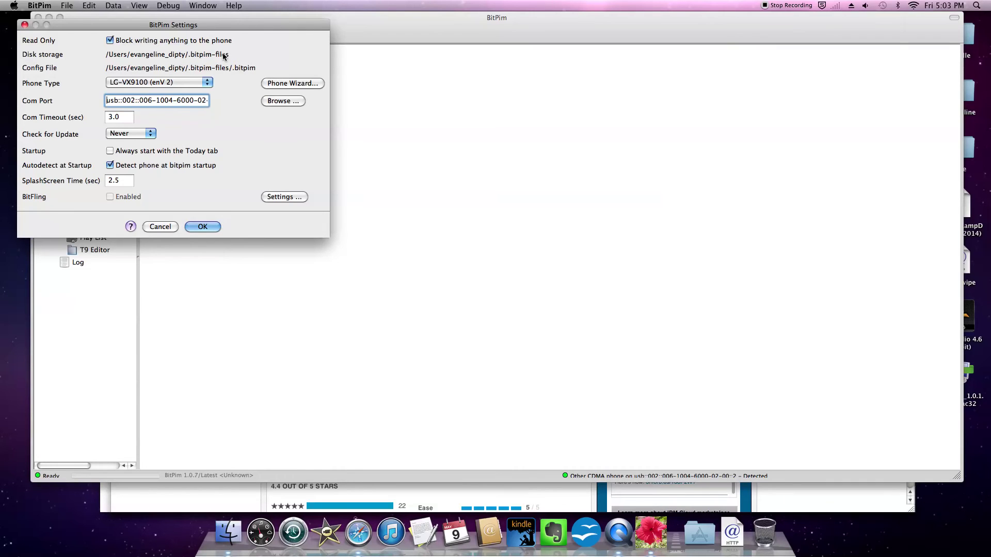
- In the phone setup wizard, filter to LG and pick the LG-VX9100 (enV 2) model
click(282, 84)
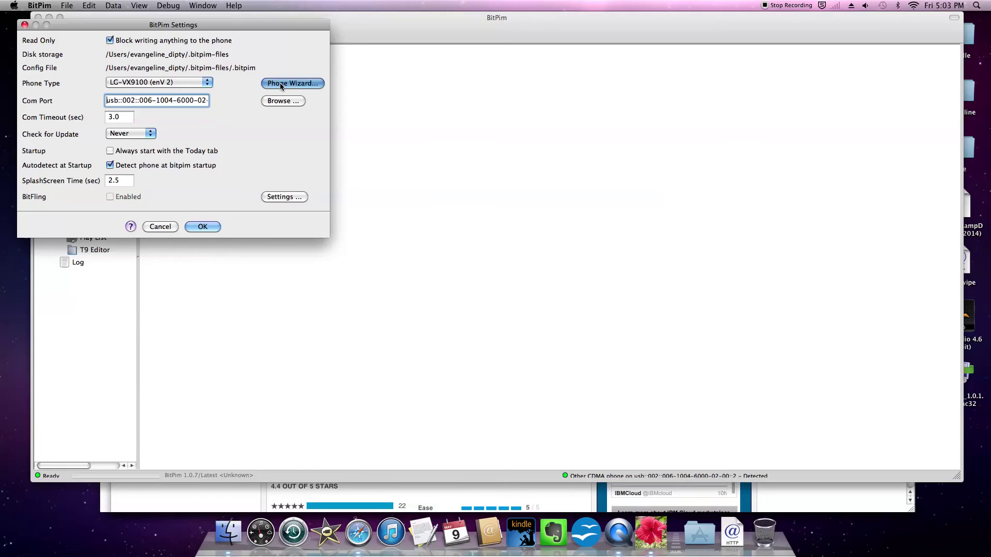
click(456, 241)
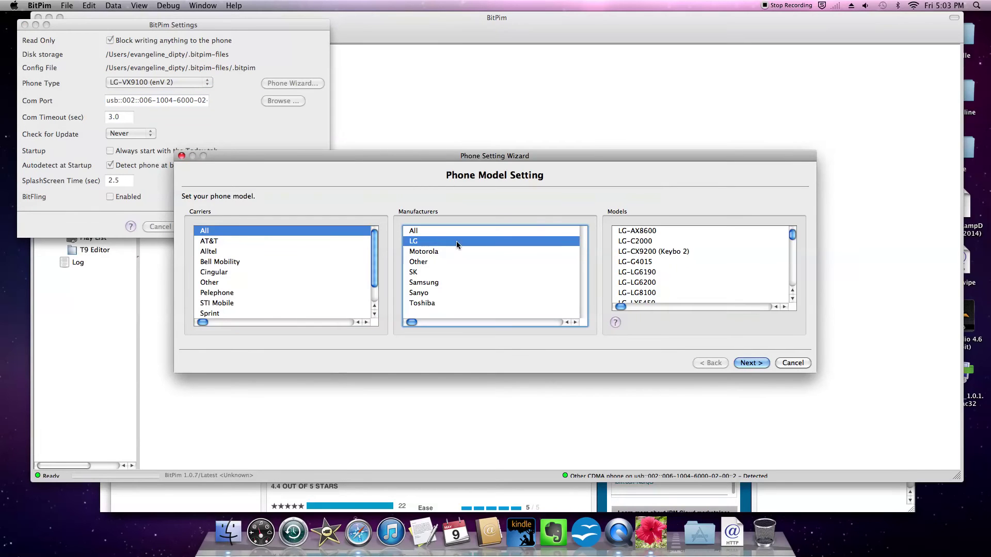
scroll(664, 280, down, 5)
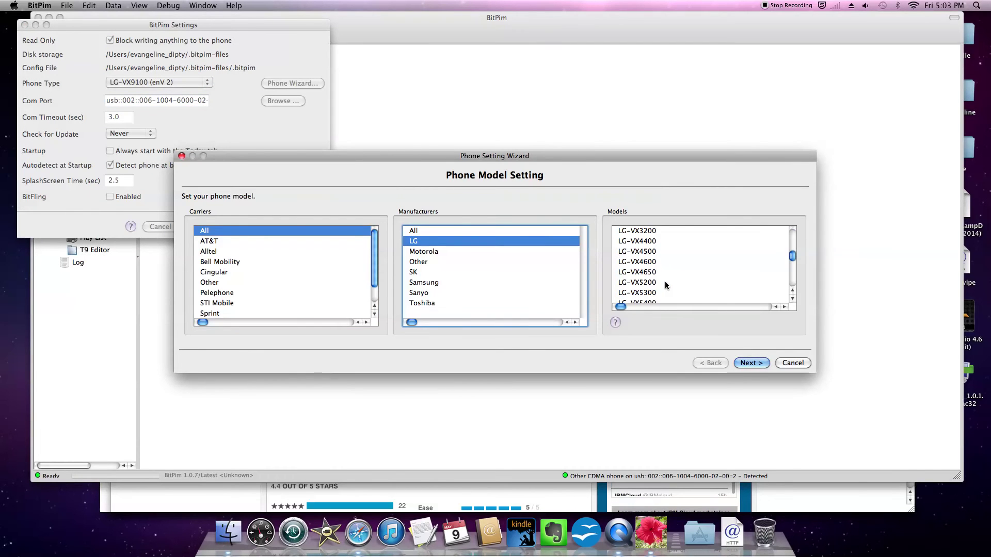
scroll(665, 282, down, 8)
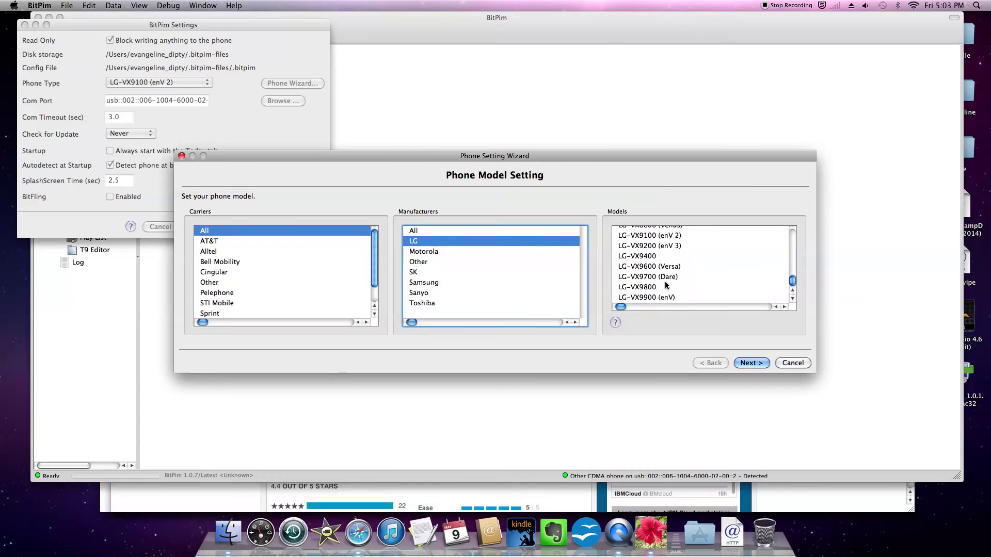
scroll(665, 285, up, 2)
click(658, 257)
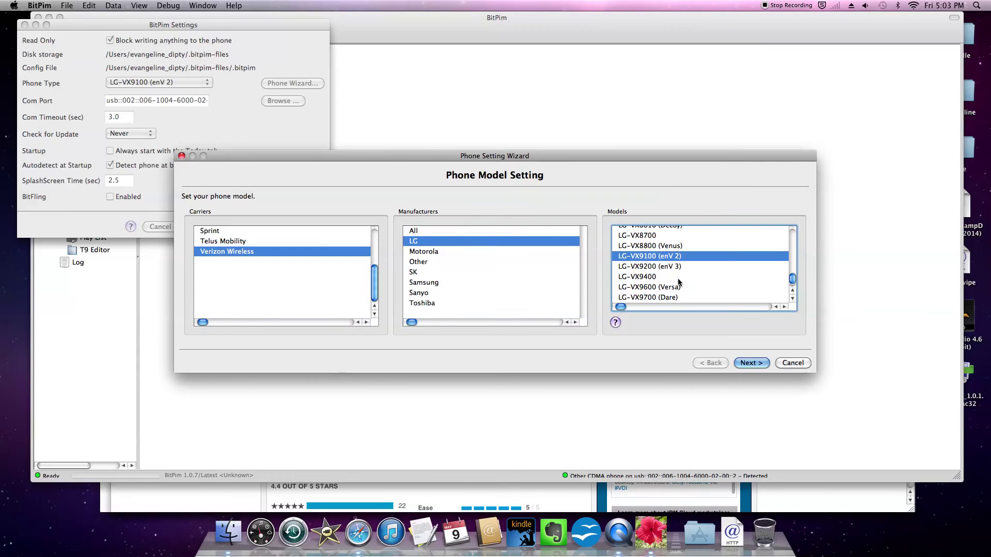
key(Return)
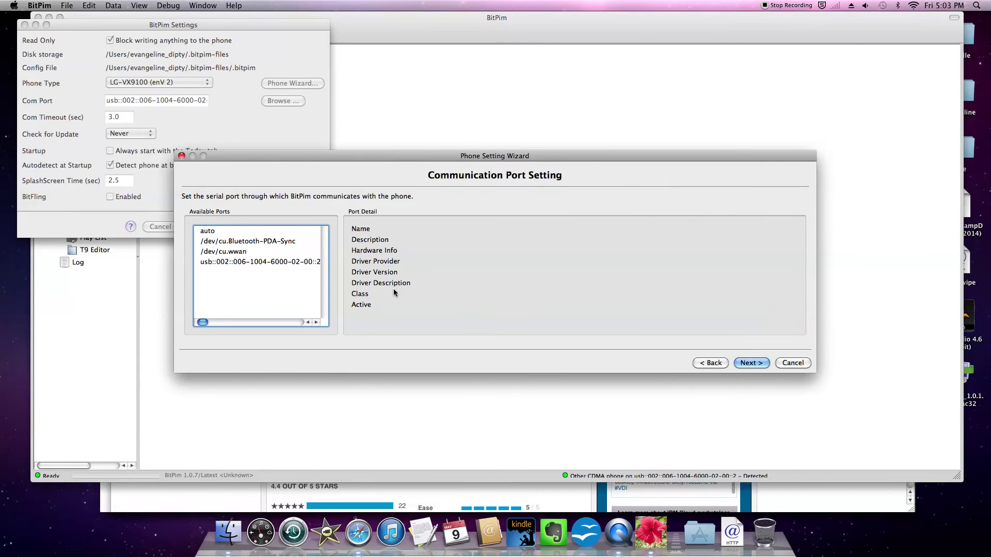
- Set the phone's USB port, finish the wizard, and apply and close the settings
click(228, 232)
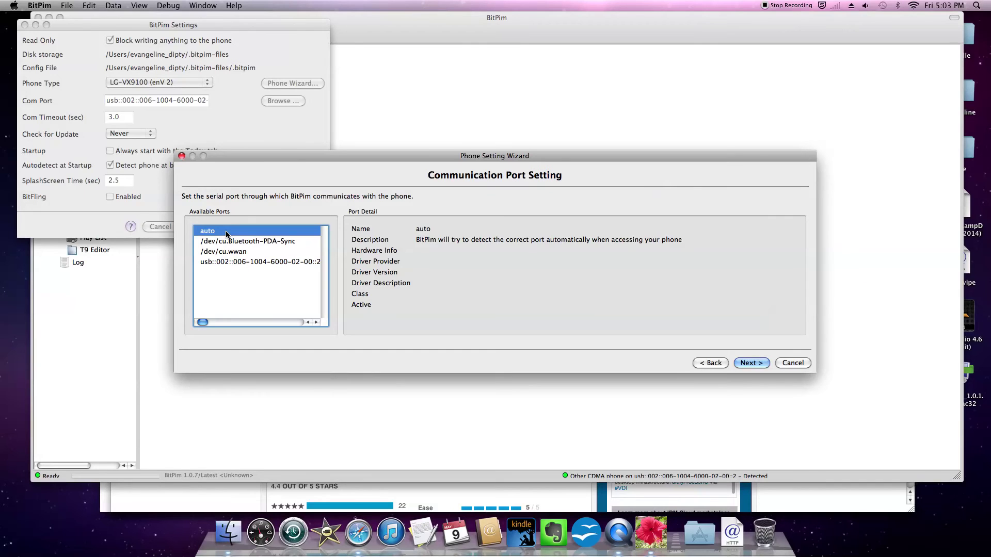
click(224, 263)
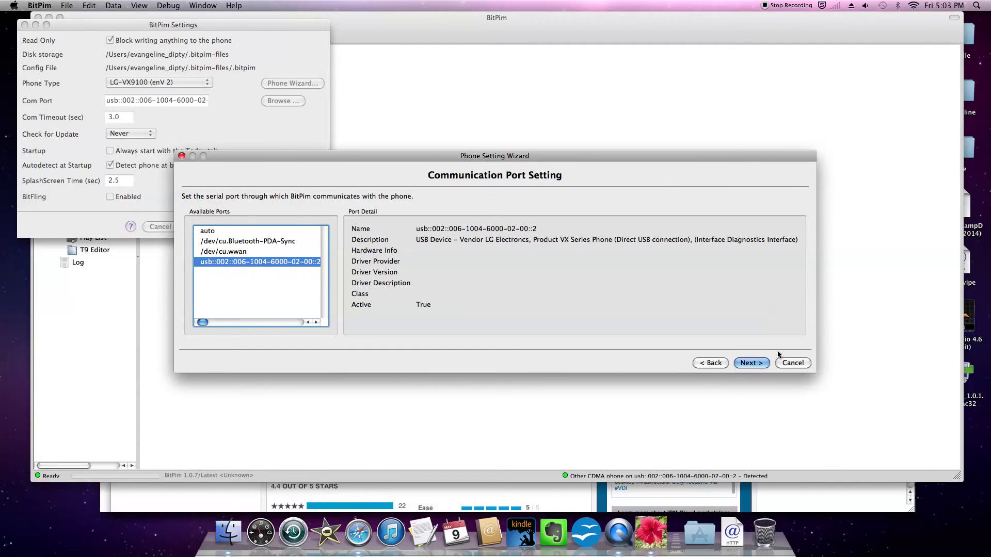
click(751, 363)
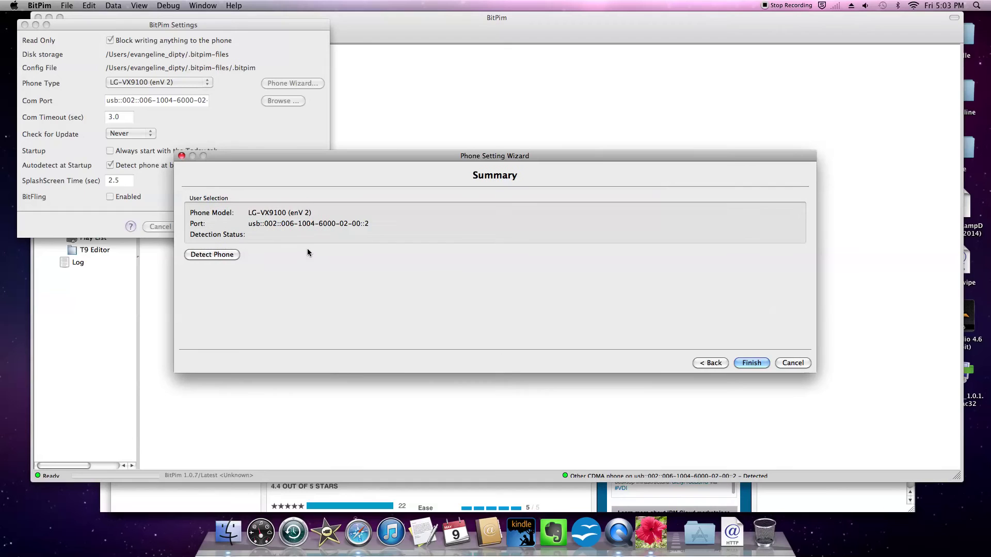
click(752, 363)
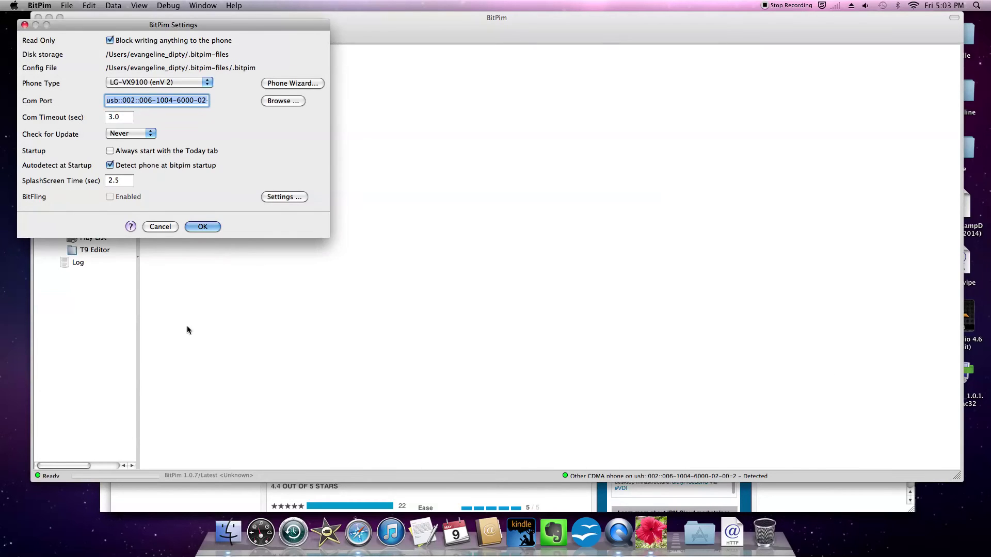
click(202, 227)
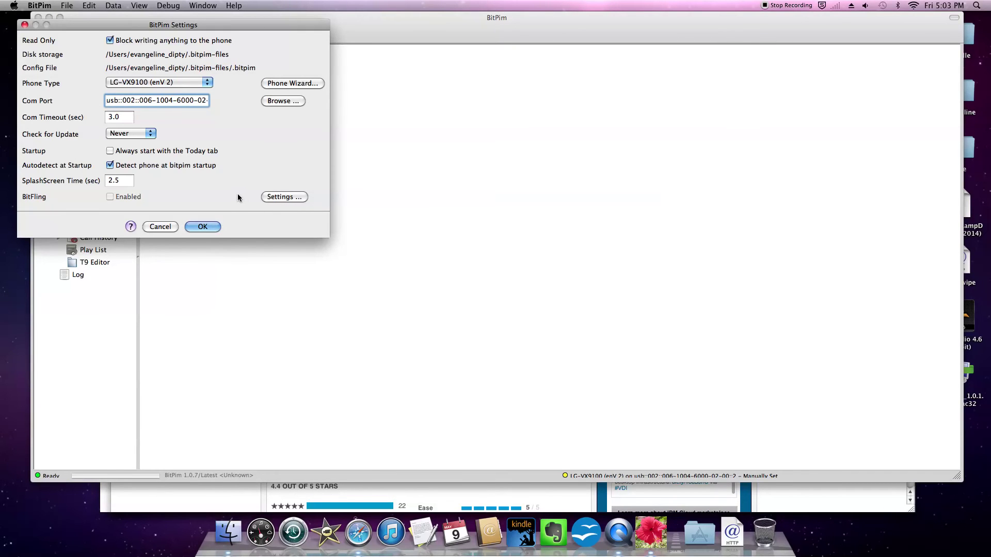
click(201, 227)
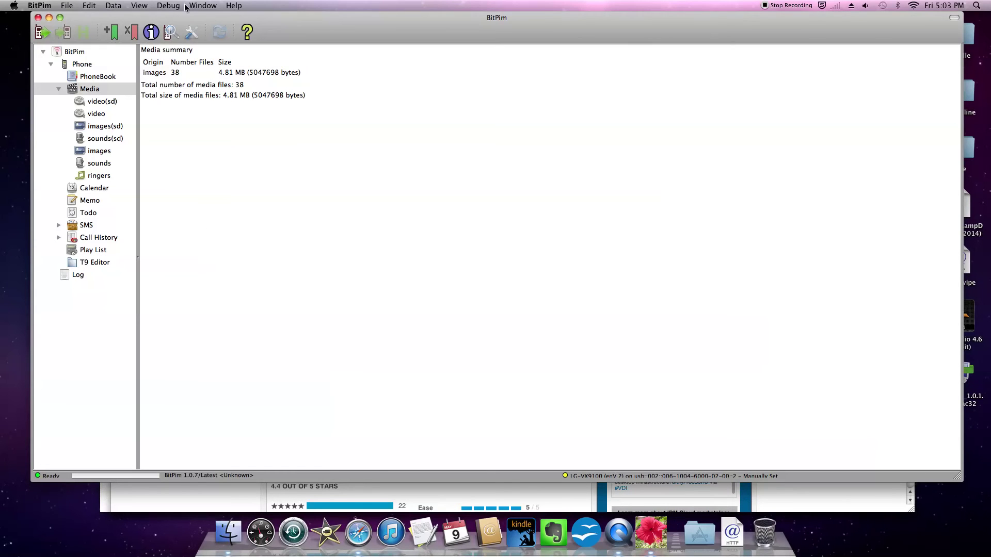
- Fetch Wallpaper data from the phone via Data > Get Phone Data
click(113, 6)
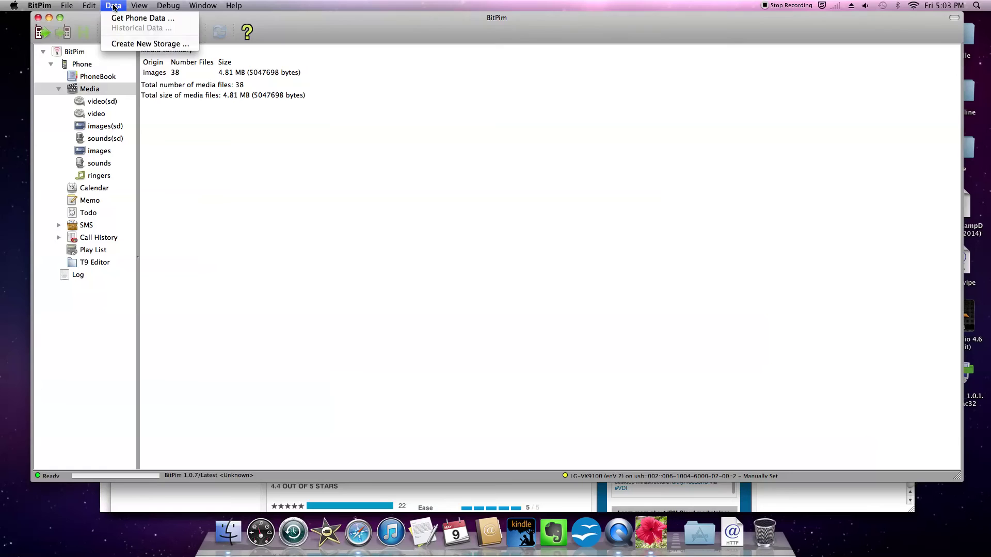
click(125, 23)
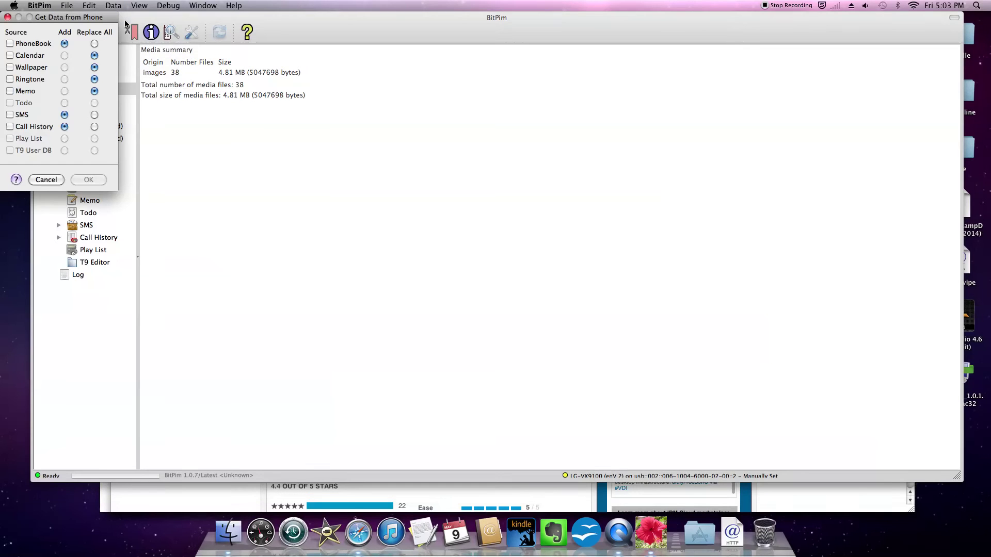
click(11, 68)
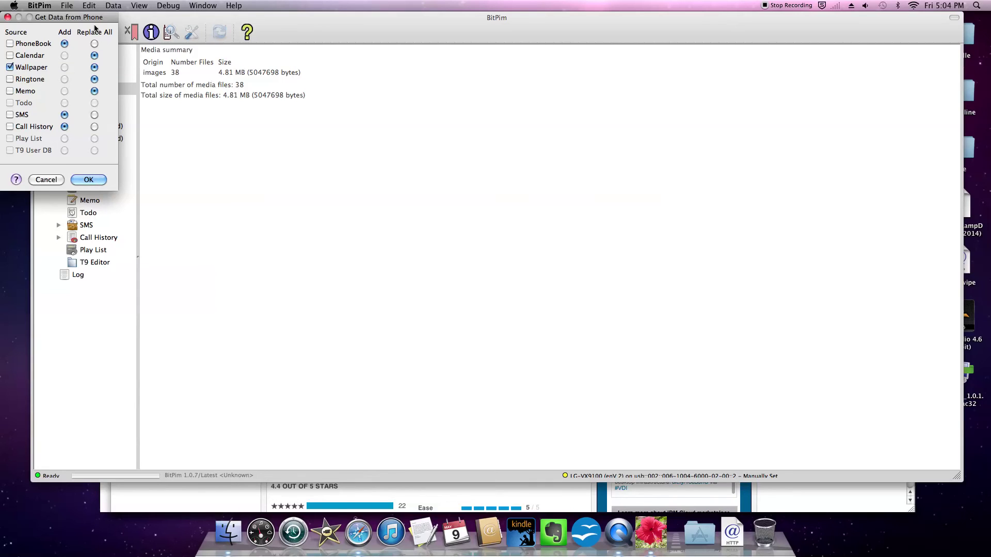
click(88, 179)
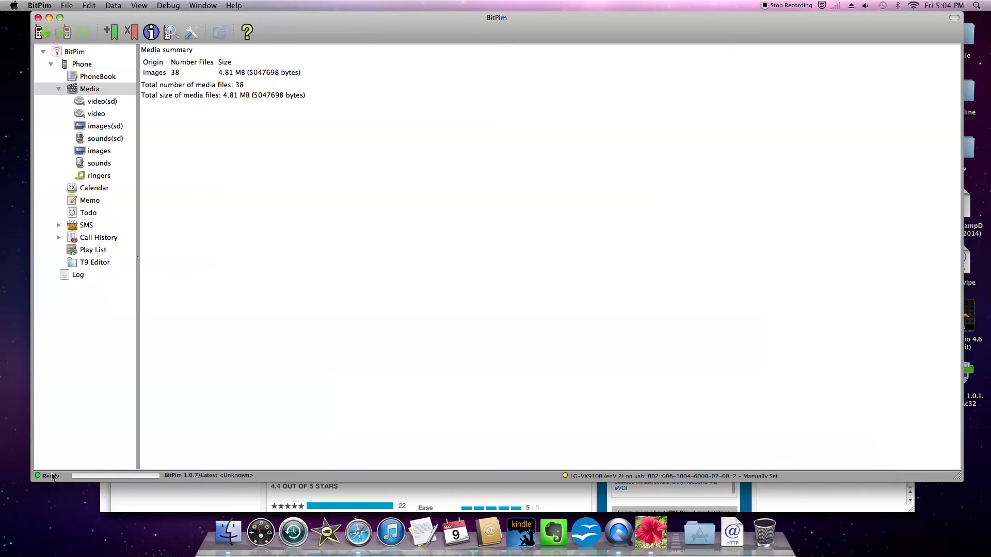
- Show the Media > images(sd) > images thumbnails and check the first photo's context menu
click(89, 91)
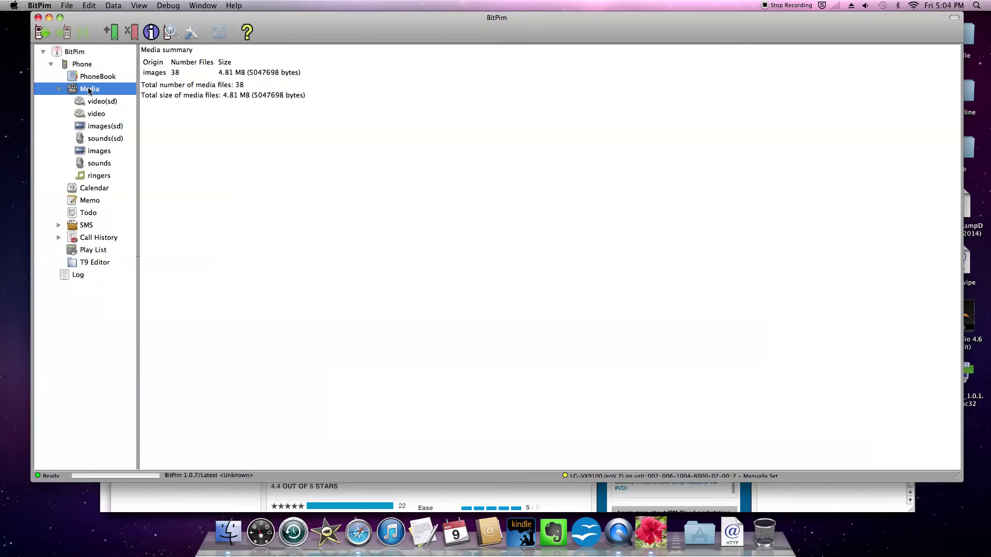
click(97, 128)
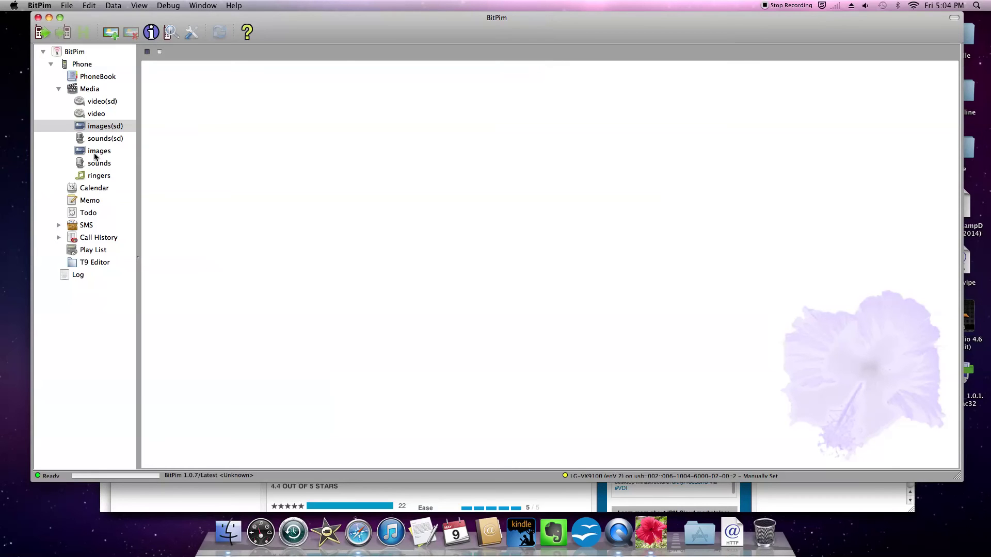
click(96, 151)
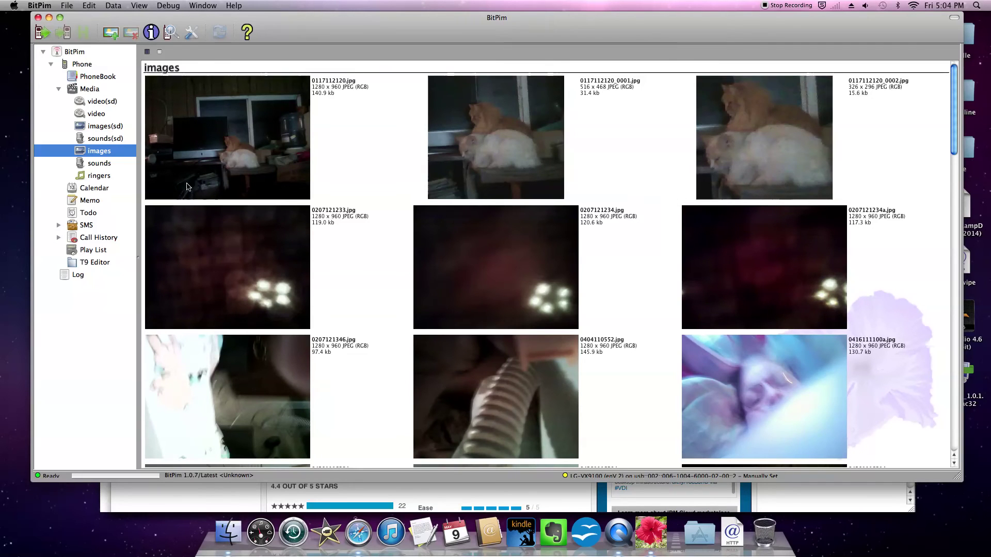
scroll(272, 150, down, 3)
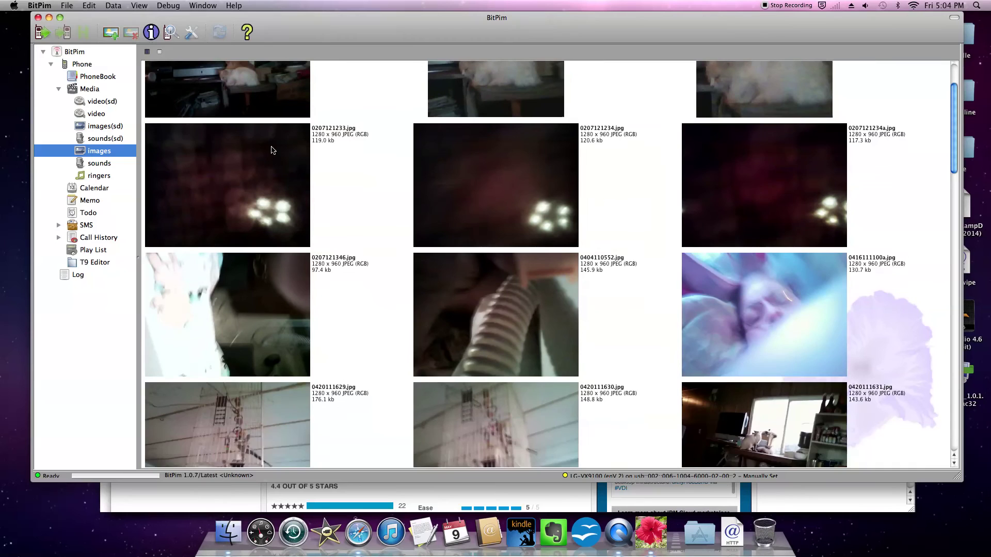
scroll(272, 150, up, 3)
right_click(234, 147)
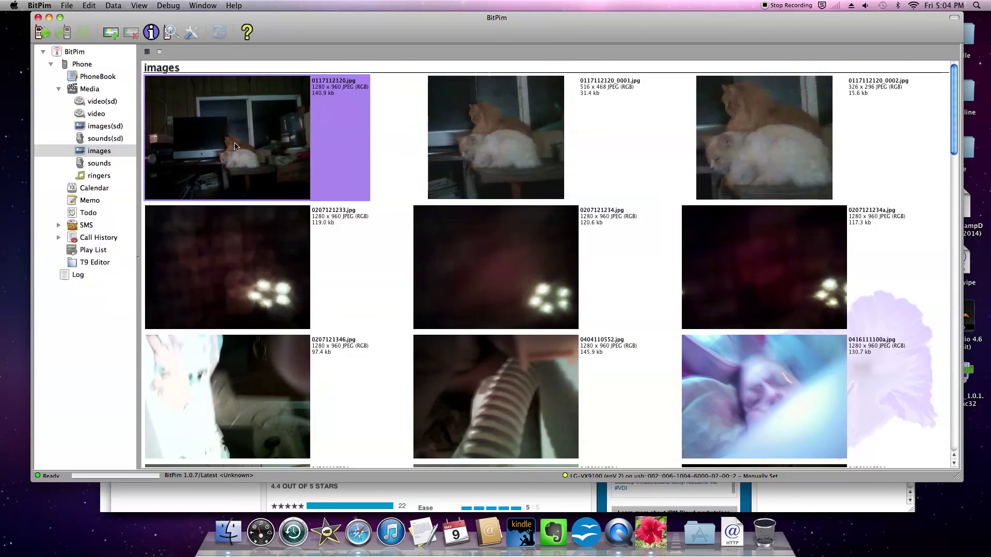
click(394, 155)
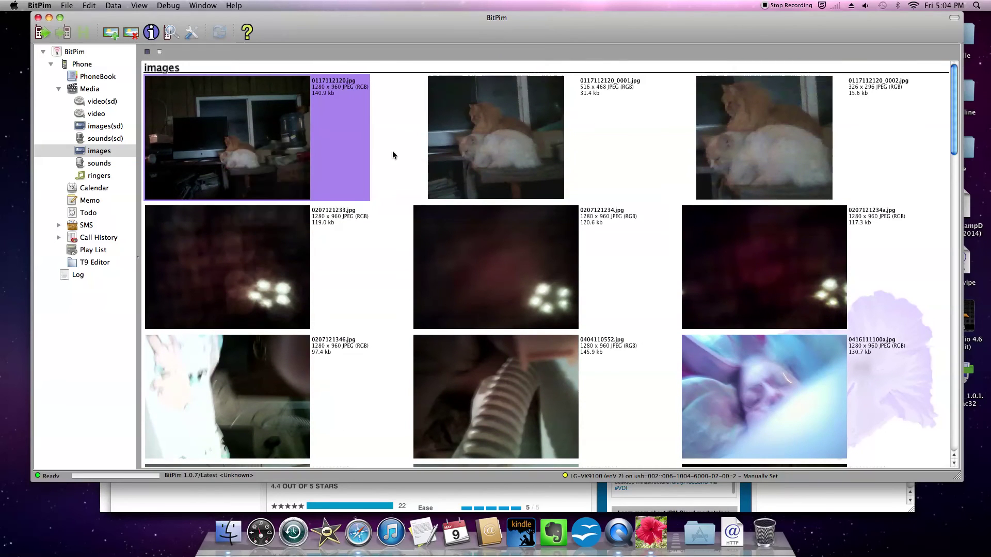
- Select all thumbnails with Edit > Select All and save them to the PhonePhotos1 folder
click(90, 6)
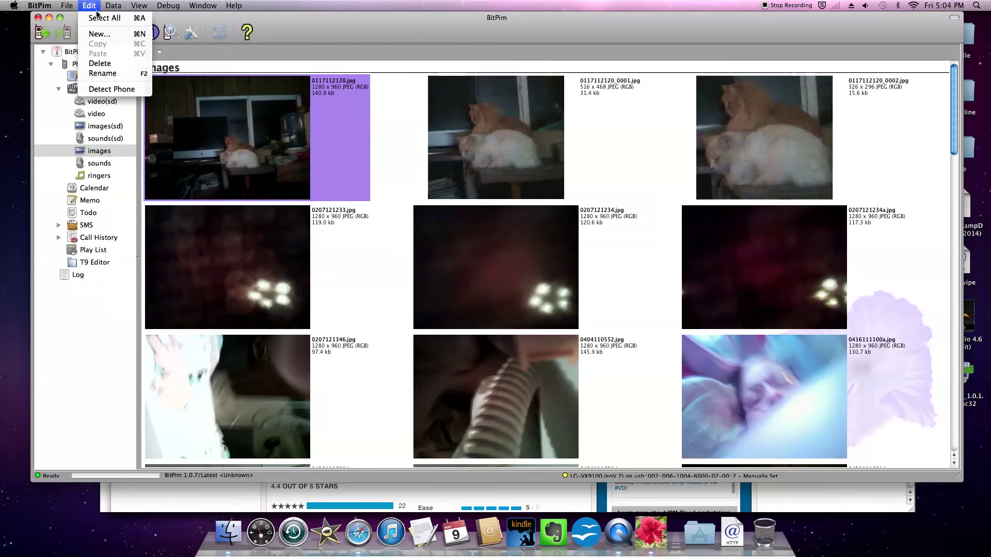
click(96, 18)
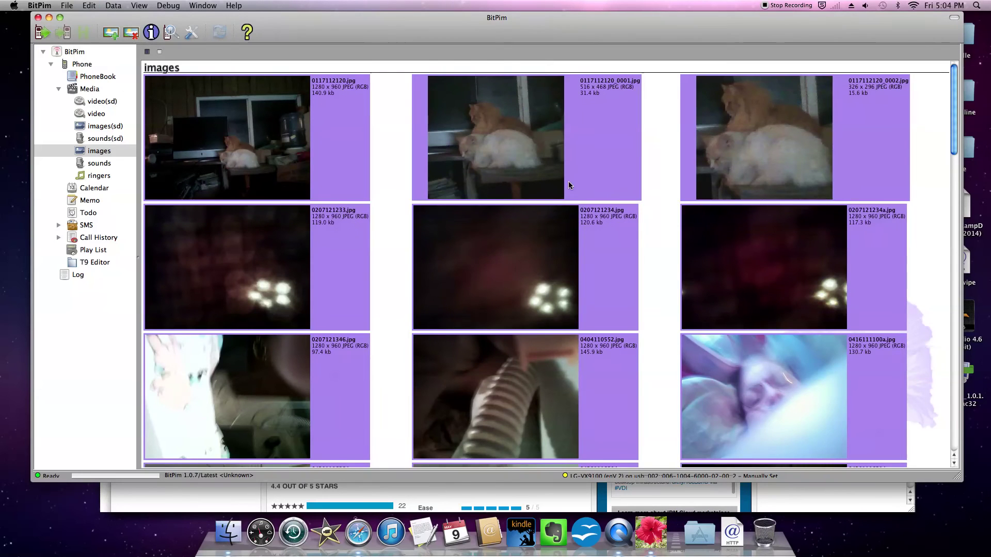
right_click(244, 136)
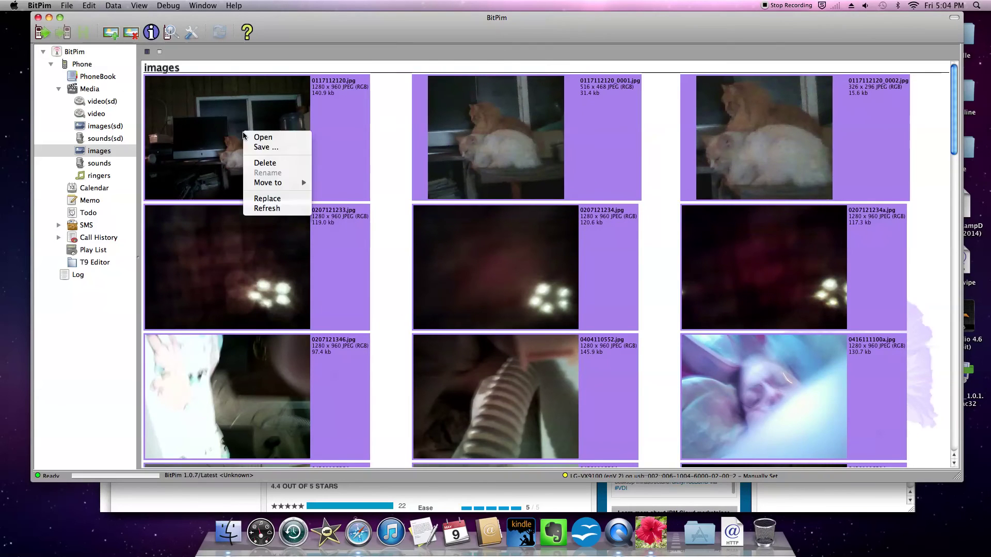
click(271, 148)
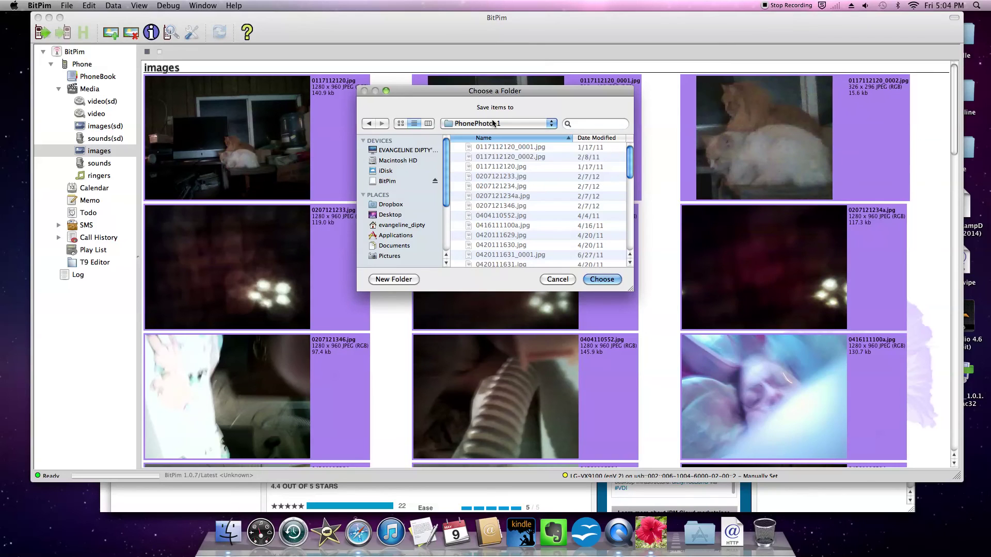
click(600, 280)
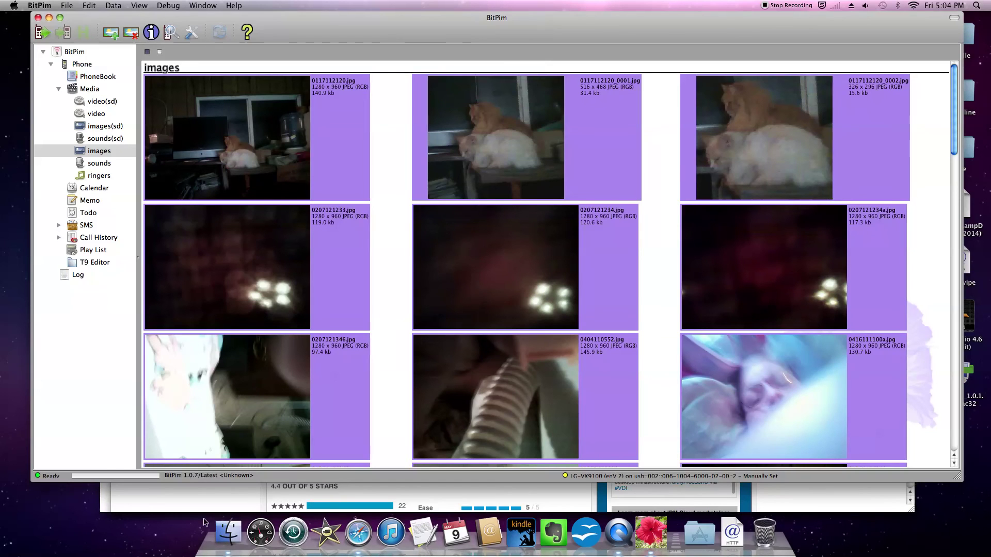
click(228, 531)
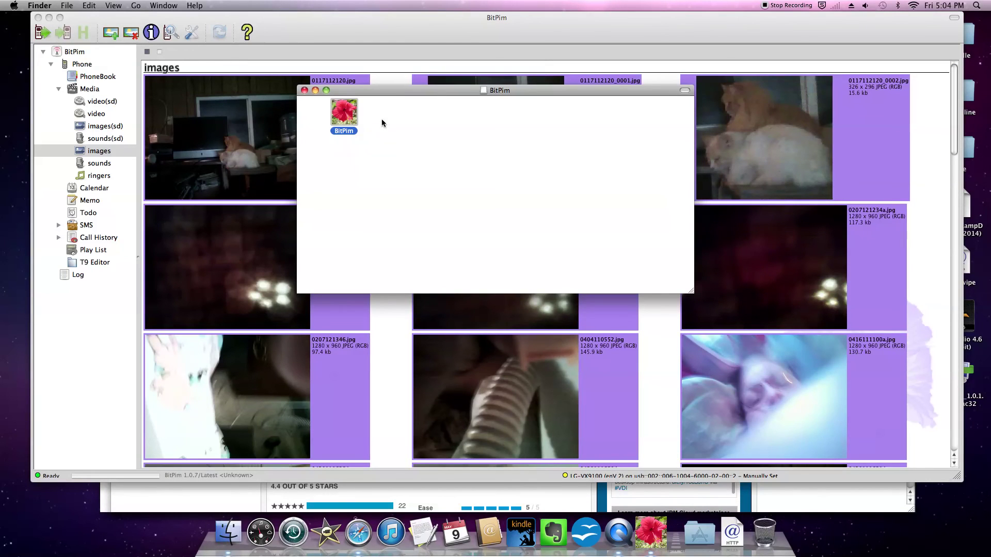
click(304, 91)
click(66, 5)
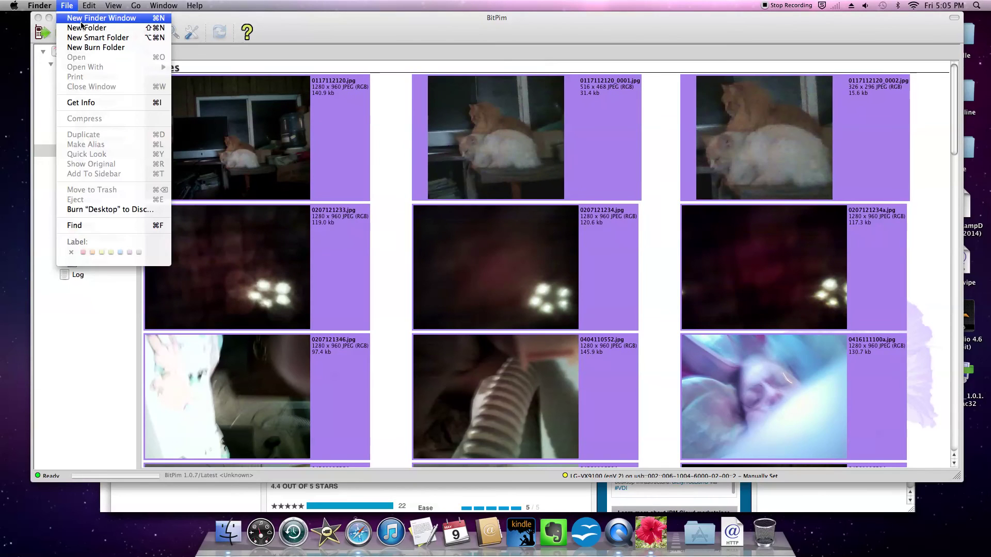
click(81, 20)
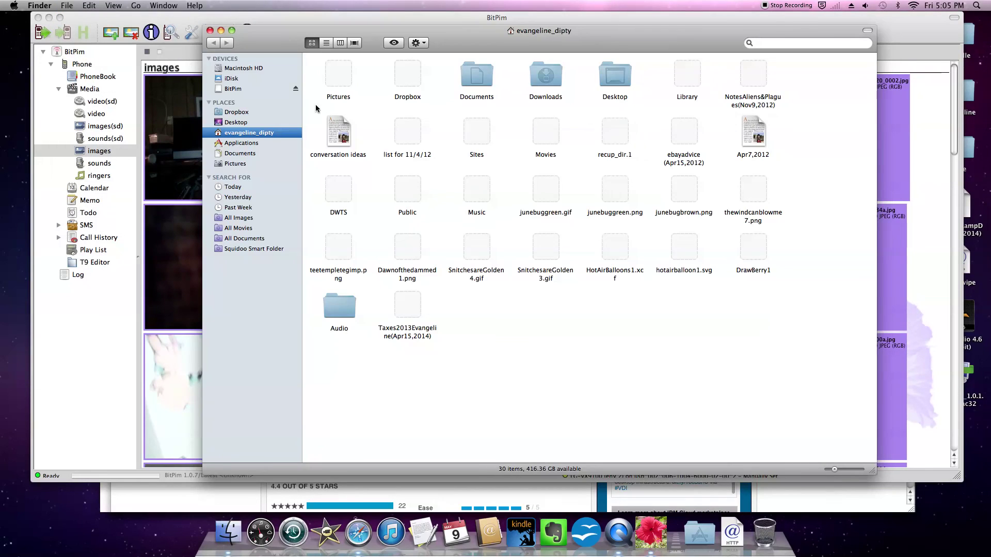
double_click(335, 76)
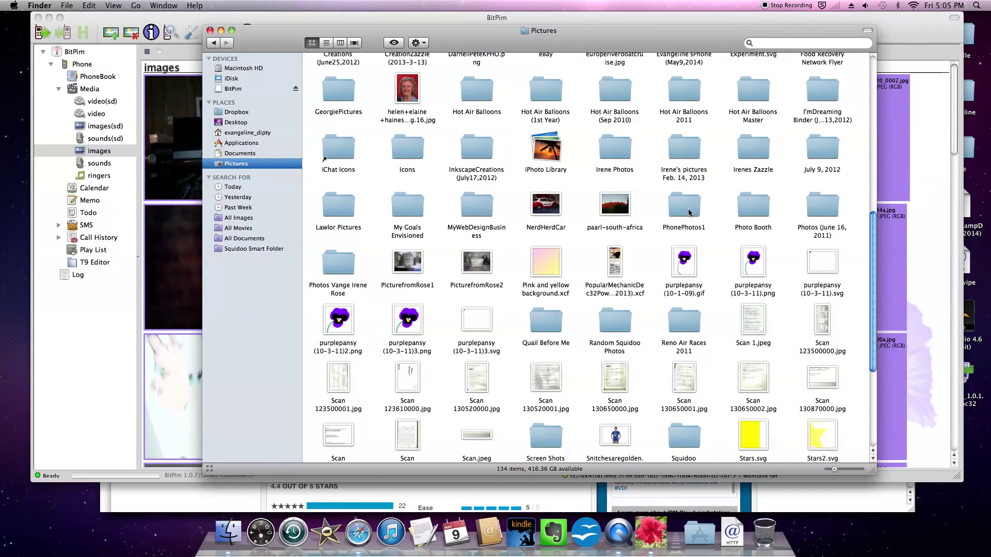
double_click(689, 212)
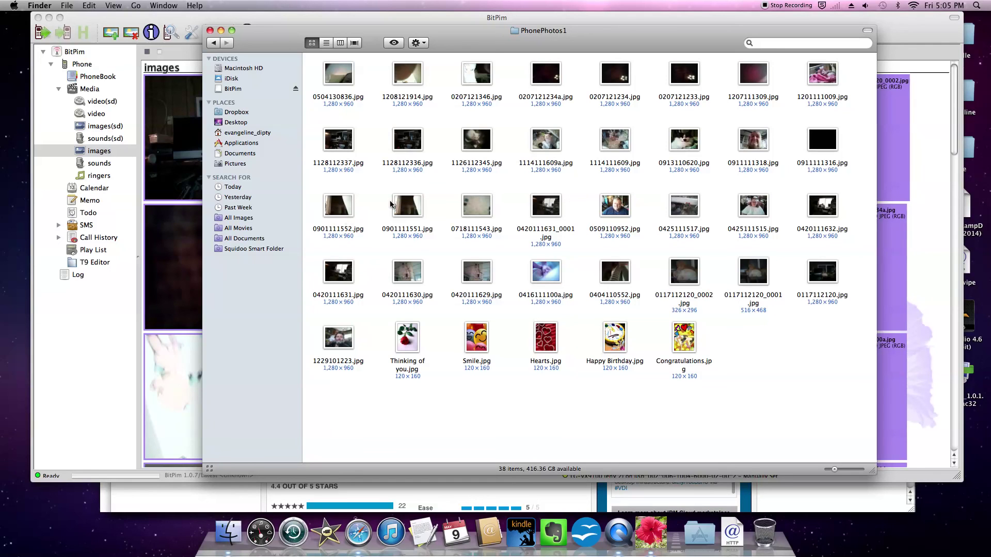
click(210, 31)
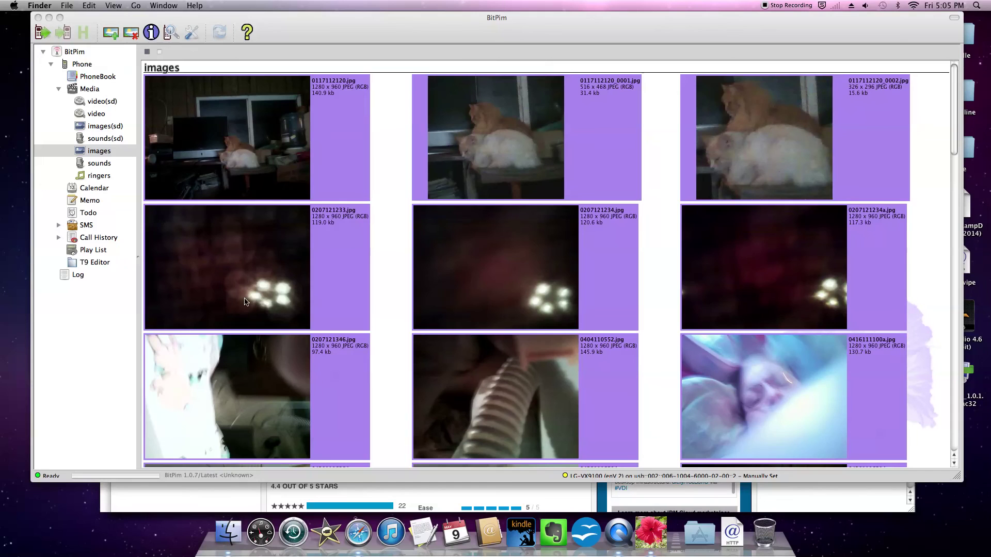